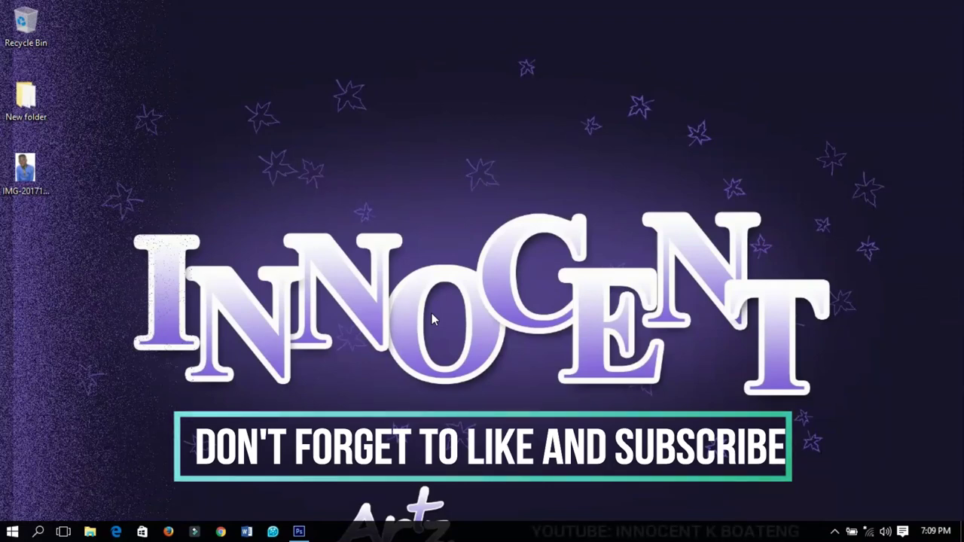
# Bring Photoshop forward, try the Eyedropper, Eraser and Dodge tools, and open the File menu.
pyautogui.click(299, 532)
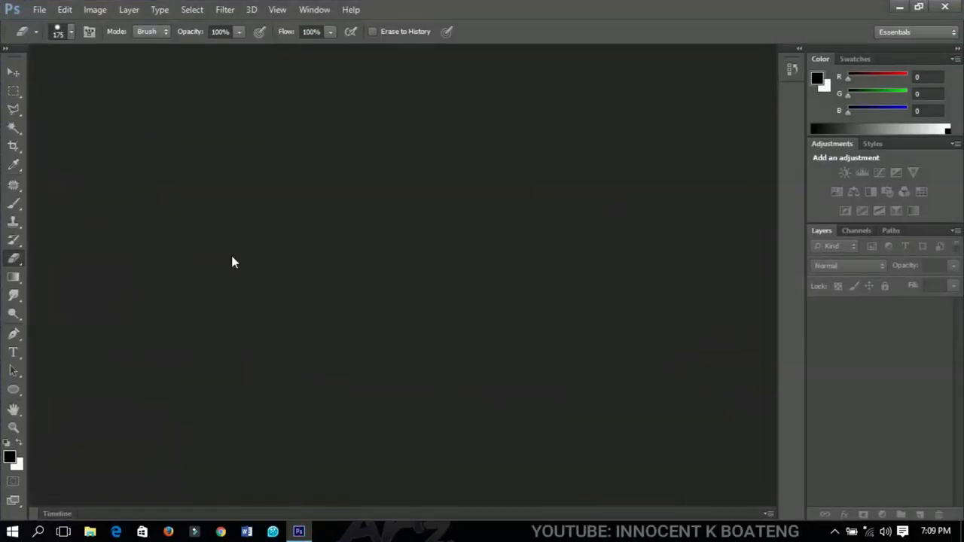
pyautogui.click(16, 168)
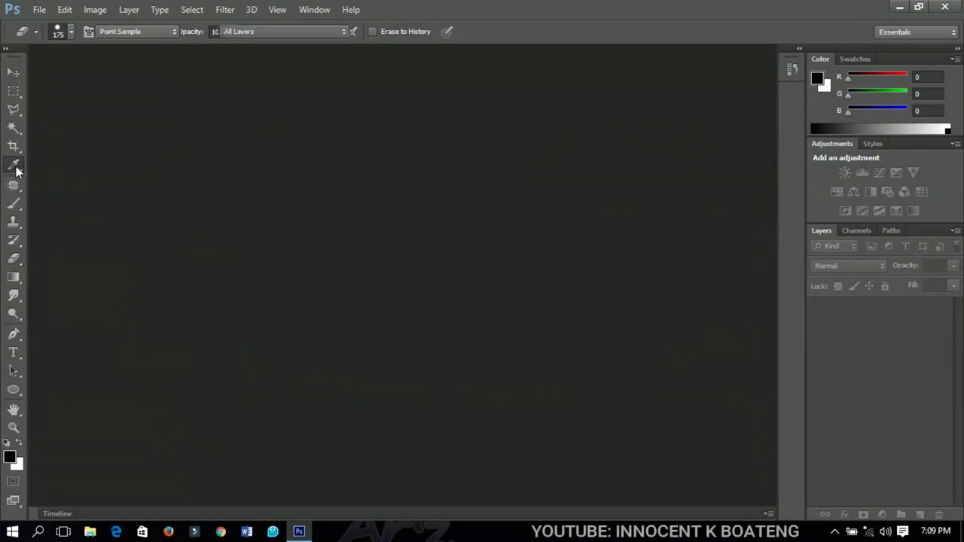
pyautogui.click(13, 260)
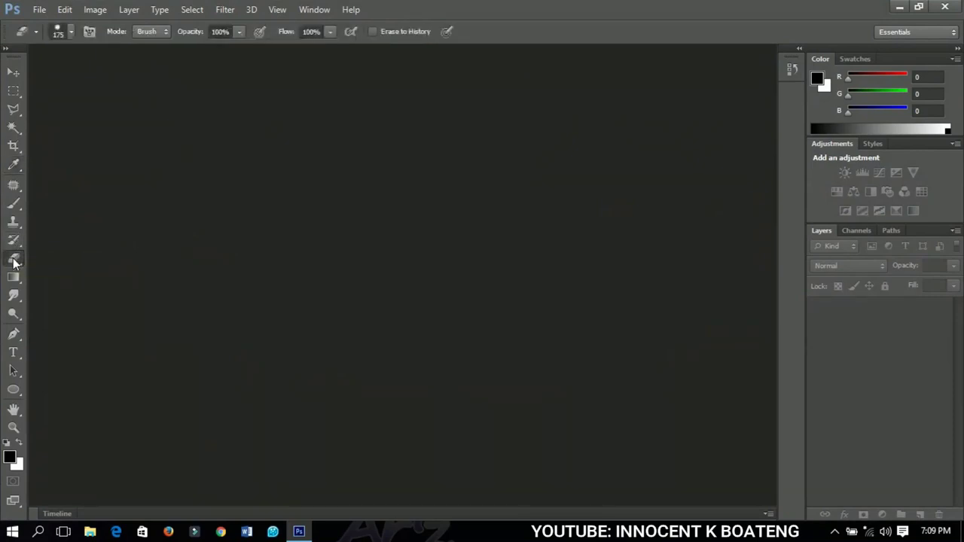
pyautogui.click(17, 315)
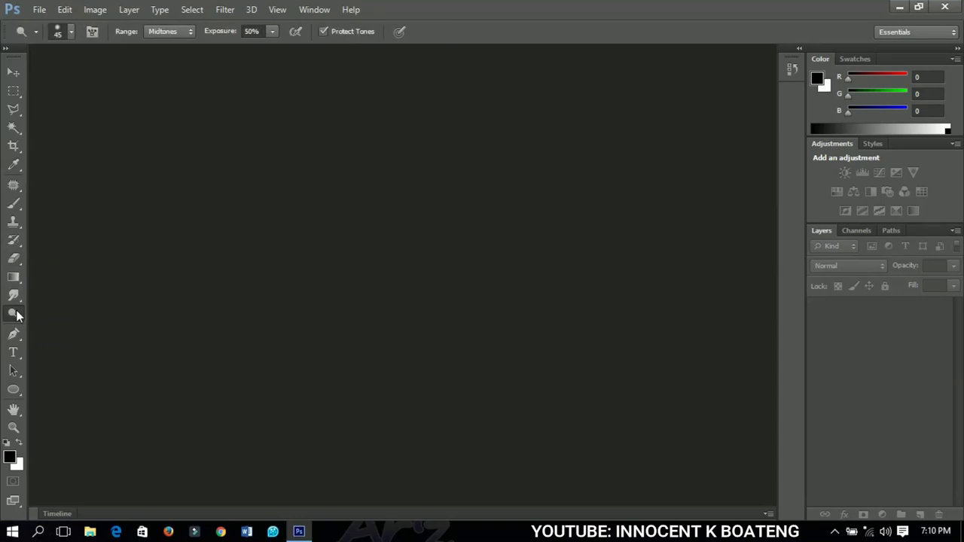
pyautogui.click(14, 260)
pyautogui.click(47, 8)
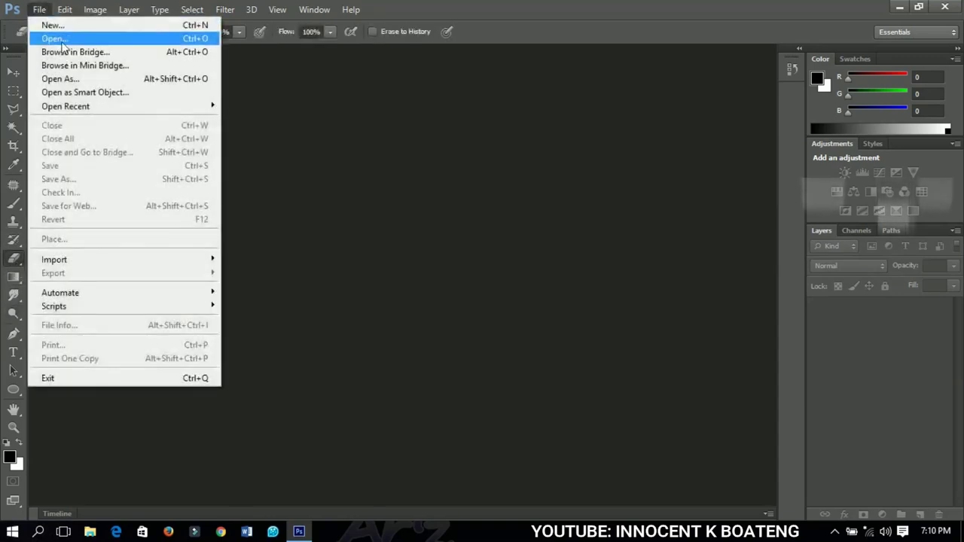
# Open the portrait photo IMG-20171028-WA0003.jpg.
pyautogui.click(45, 37)
pyautogui.click(471, 170)
pyautogui.click(652, 450)
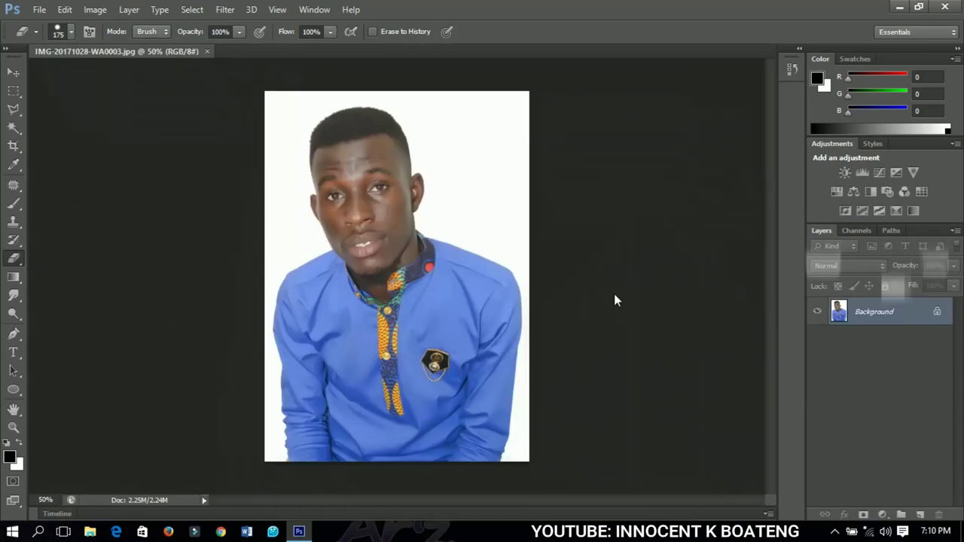
# Convert the locked Background into an editable layer named Layer 0.
pyautogui.doubleClick(910, 315)
pyautogui.click(599, 167)
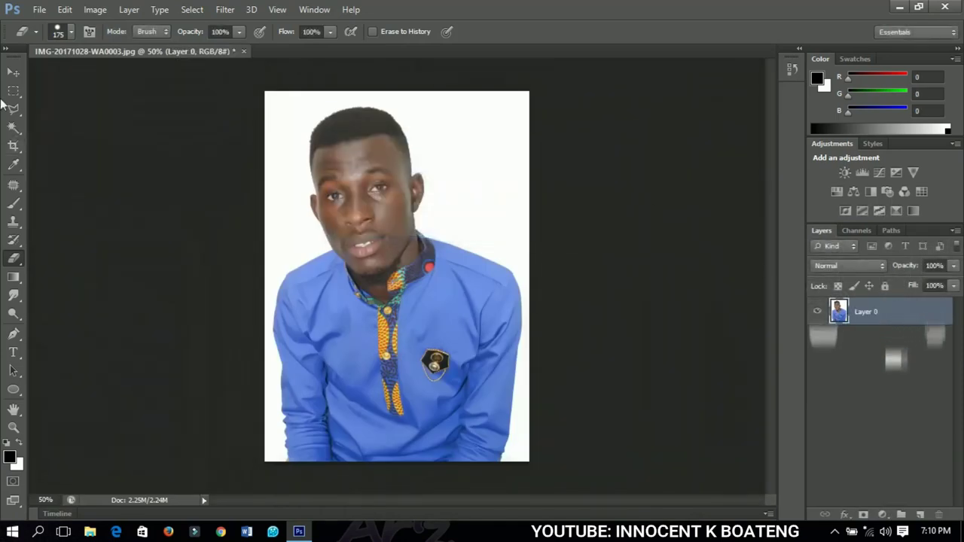
pyautogui.rightClick(11, 260)
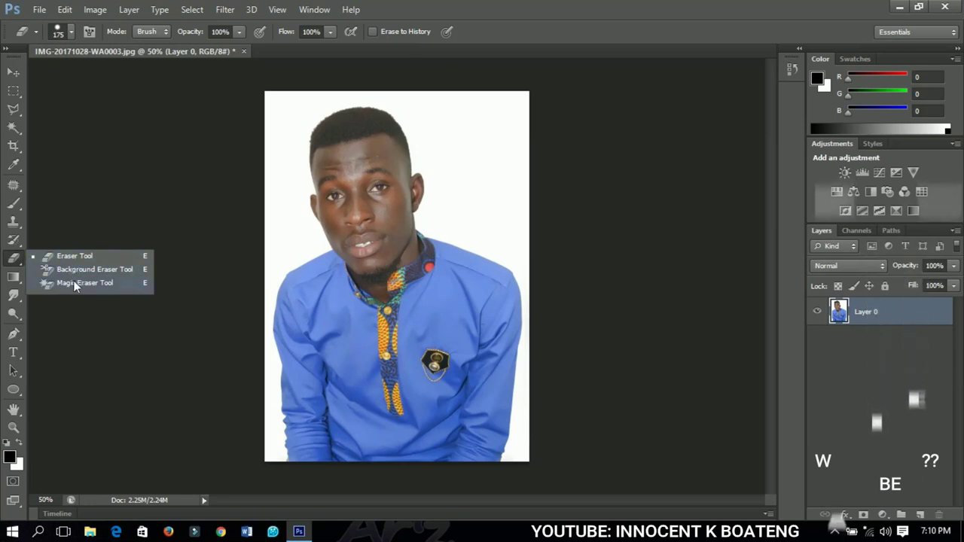
pyautogui.click(66, 257)
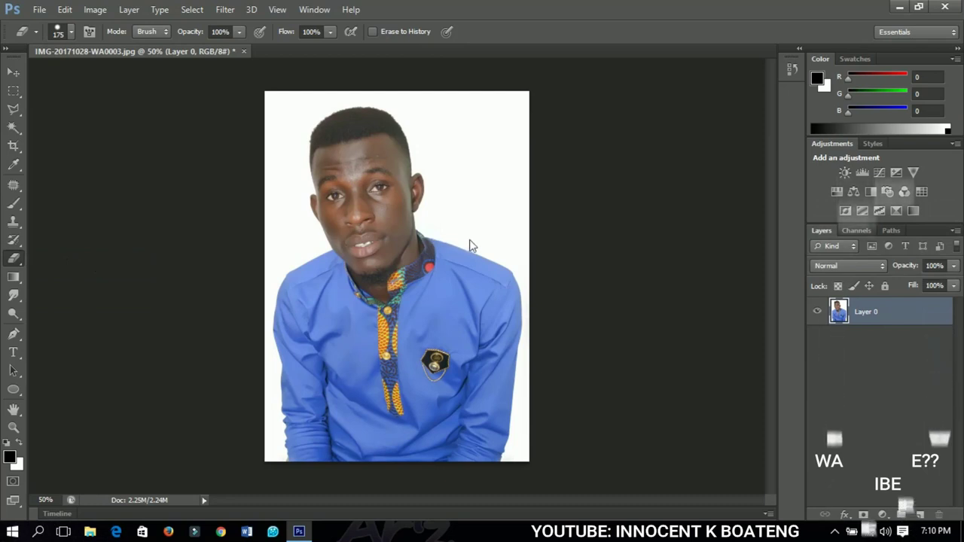
pyautogui.moveTo(523, 246); pyautogui.dragTo(231, 254)
pyautogui.moveTo(265, 198)
pyautogui.mouseDown()
pyautogui.moveTo(415, 200)
pyautogui.moveTo(268, 189)
pyautogui.moveTo(360, 163)
pyautogui.mouseUp()
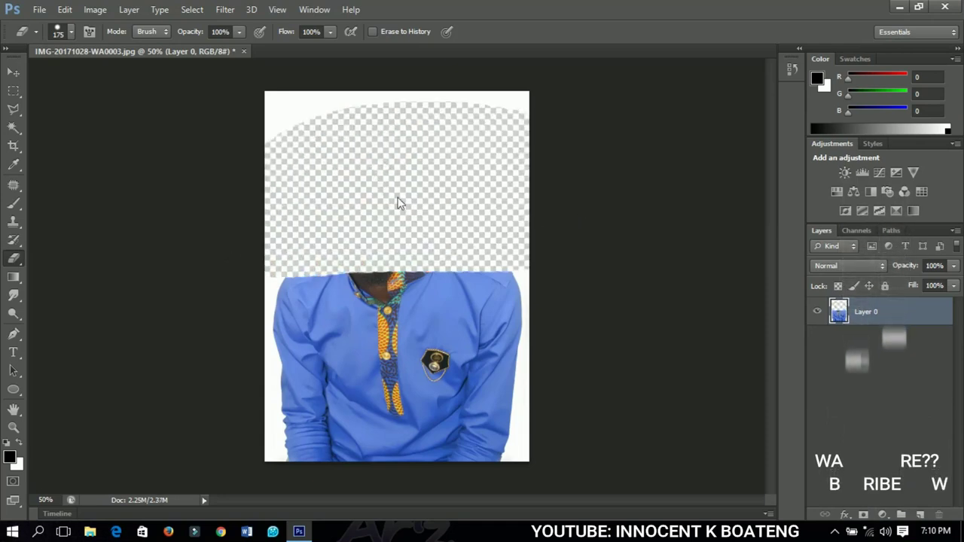
pyautogui.hotkey('ctrl', 'alt', 'z')
pyautogui.hotkey('ctrl', 'alt', 'z')
pyautogui.hotkey('ctrl', 'alt', 'z')
pyautogui.hotkey('ctrl', 'alt', 'z')
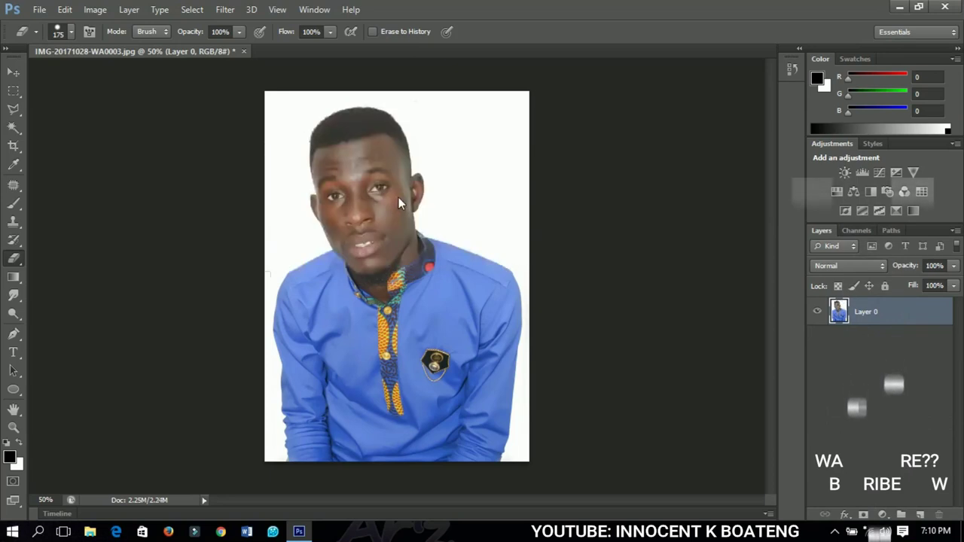
pyautogui.rightClick(460, 252)
pyautogui.moveTo(569, 286); pyautogui.dragTo(546, 286)
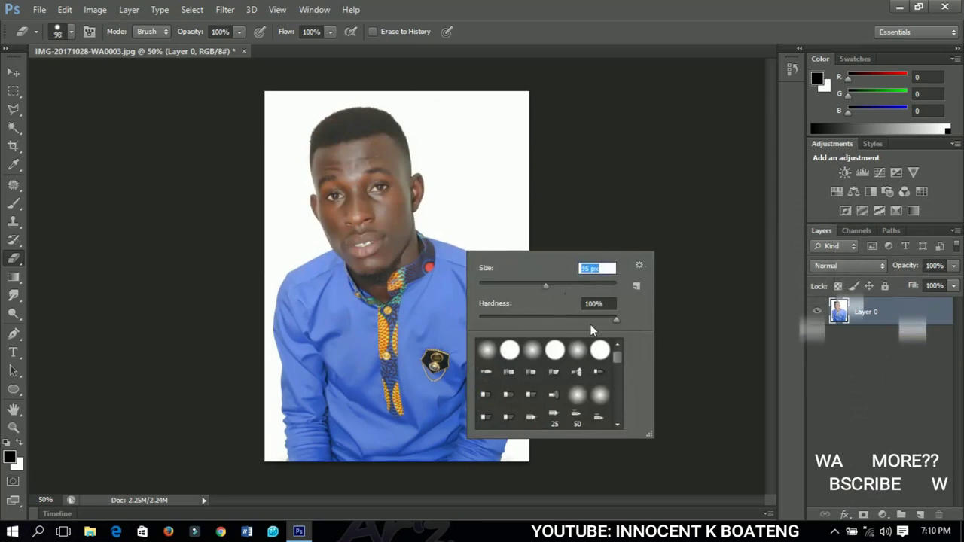
pyautogui.moveTo(615, 322); pyautogui.dragTo(621, 322)
pyautogui.press('Return')
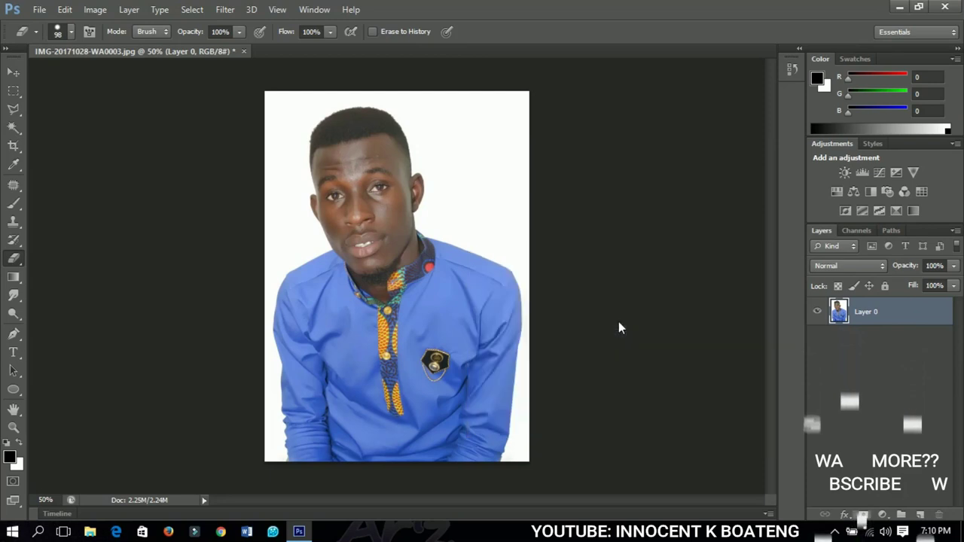
pyautogui.moveTo(512, 262)
pyautogui.mouseDown()
pyautogui.moveTo(306, 237)
pyautogui.moveTo(369, 252)
pyautogui.moveTo(349, 268)
pyautogui.moveTo(401, 279)
pyautogui.moveTo(361, 294)
pyautogui.moveTo(433, 321)
pyautogui.moveTo(477, 316)
pyautogui.moveTo(448, 305)
pyautogui.moveTo(453, 284)
pyautogui.moveTo(415, 288)
pyautogui.mouseUp()
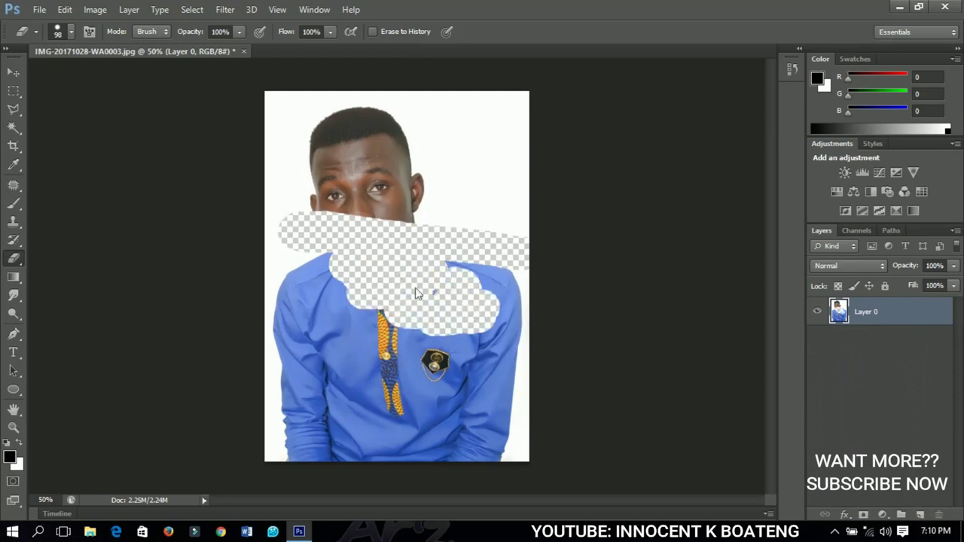
pyautogui.hotkey('ctrl', 'z')
pyautogui.rightClick(412, 275)
pyautogui.moveTo(452, 339); pyautogui.dragTo(427, 344)
pyautogui.press('Return')
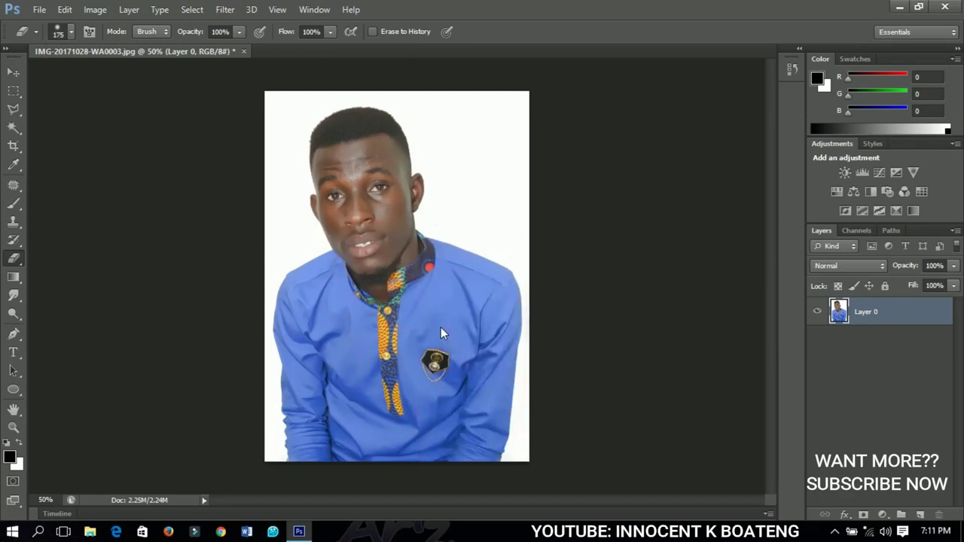
pyautogui.moveTo(506, 459)
pyautogui.mouseDown()
pyautogui.moveTo(132, 451)
pyautogui.moveTo(493, 456)
pyautogui.moveTo(199, 419)
pyautogui.moveTo(503, 408)
pyautogui.moveTo(556, 395)
pyautogui.moveTo(471, 422)
pyautogui.moveTo(548, 366)
pyautogui.moveTo(387, 403)
pyautogui.moveTo(238, 325)
pyautogui.moveTo(356, 372)
pyautogui.moveTo(440, 371)
pyautogui.moveTo(530, 327)
pyautogui.mouseUp()
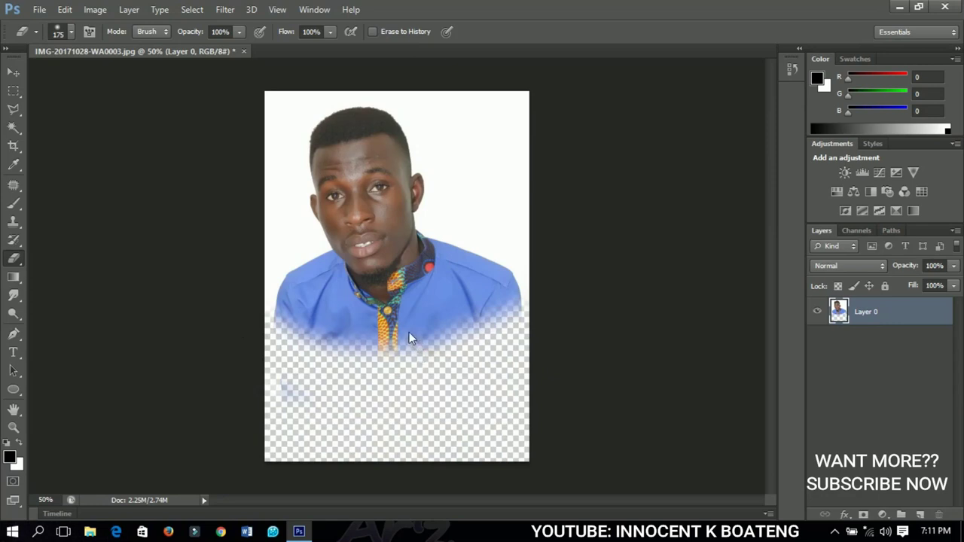
pyautogui.hotkey('ctrl', 'z')
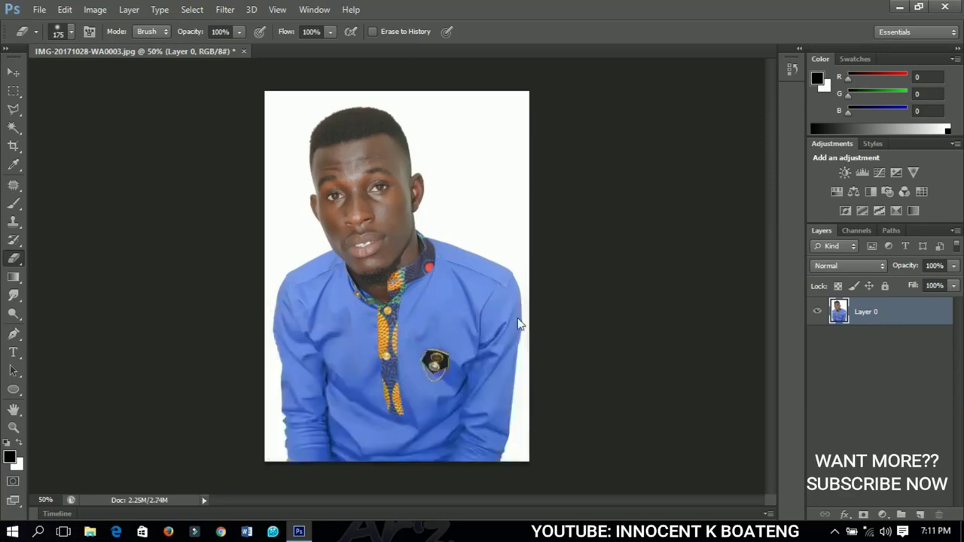
pyautogui.click(13, 258)
# Erase the white background beside the head, ear, collar and shoulder with the Background Eraser.
pyautogui.click(49, 271)
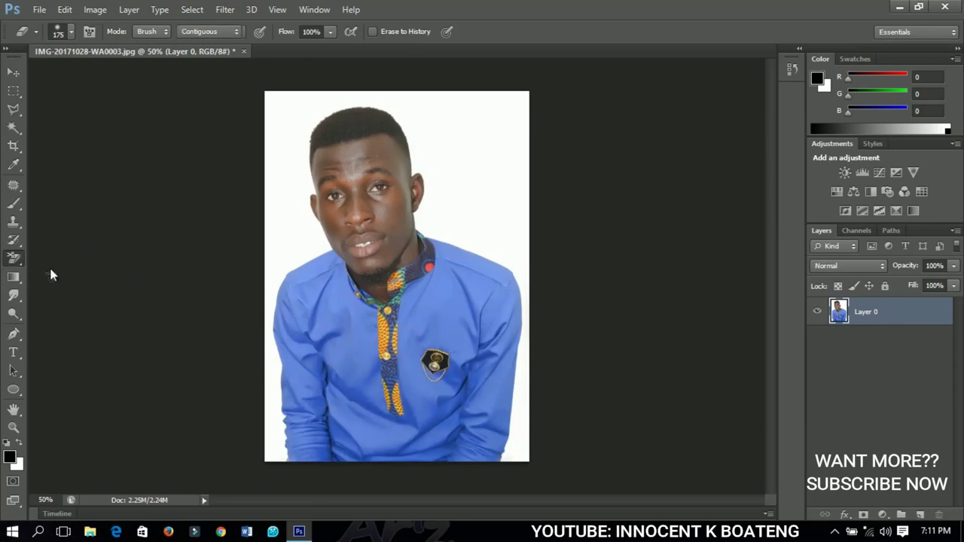
pyautogui.scroll(3, 446, 200)
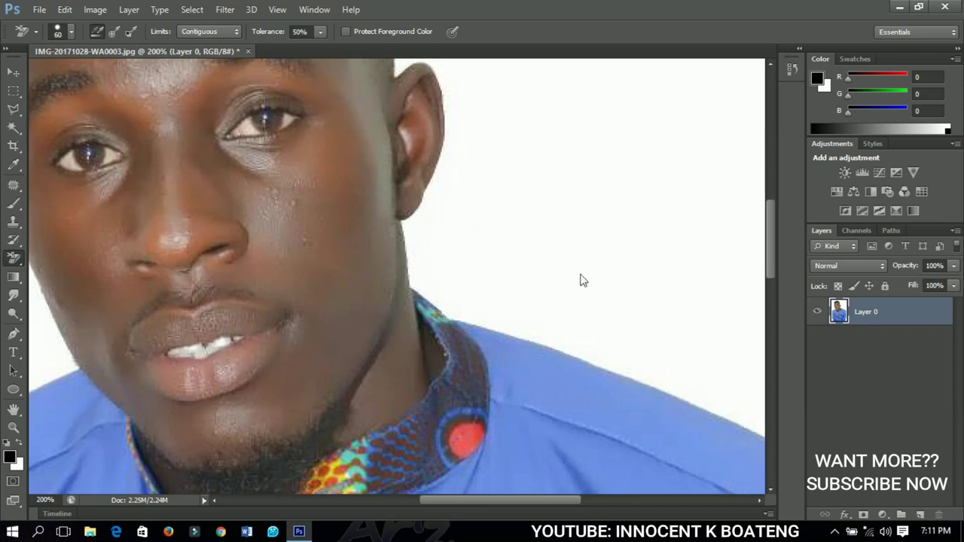
pyautogui.moveTo(580, 280)
pyautogui.mouseDown()
pyautogui.moveTo(617, 248)
pyautogui.moveTo(537, 263)
pyautogui.moveTo(500, 229)
pyautogui.moveTo(519, 205)
pyautogui.mouseUp()
pyautogui.moveTo(484, 260)
pyautogui.mouseDown()
pyautogui.moveTo(469, 286)
pyautogui.moveTo(459, 266)
pyautogui.moveTo(435, 270)
pyautogui.moveTo(432, 217)
pyautogui.moveTo(478, 158)
pyautogui.moveTo(507, 172)
pyautogui.mouseUp()
pyautogui.moveTo(511, 291)
pyautogui.mouseDown()
pyautogui.moveTo(515, 314)
pyautogui.moveTo(529, 290)
pyautogui.moveTo(554, 310)
pyautogui.moveTo(555, 333)
pyautogui.moveTo(479, 221)
pyautogui.mouseUp()
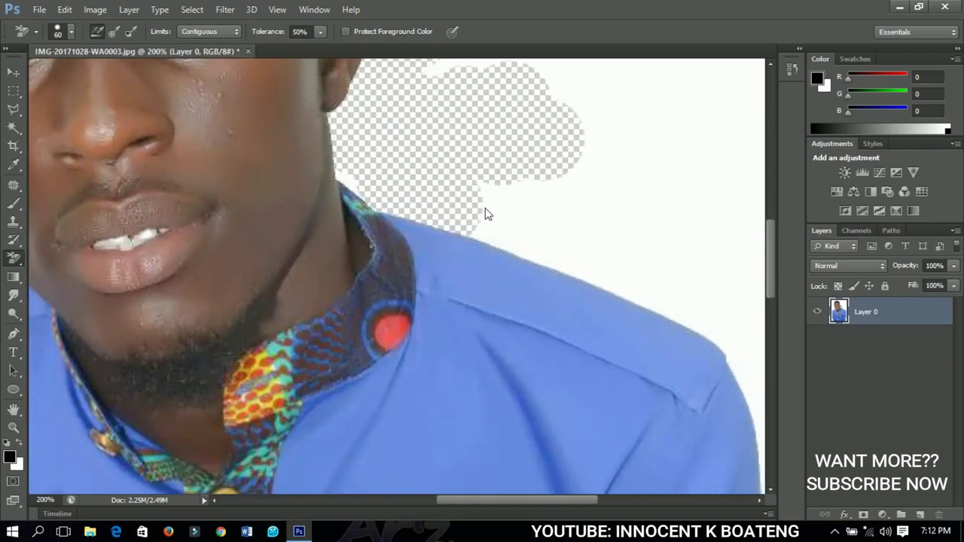
pyautogui.moveTo(486, 216)
pyautogui.mouseDown()
pyautogui.moveTo(575, 250)
pyautogui.moveTo(543, 227)
pyautogui.moveTo(535, 200)
pyautogui.moveTo(573, 231)
pyautogui.moveTo(584, 264)
pyautogui.moveTo(636, 279)
pyautogui.mouseUp()
pyautogui.moveTo(592, 218); pyautogui.dragTo(531, 218)
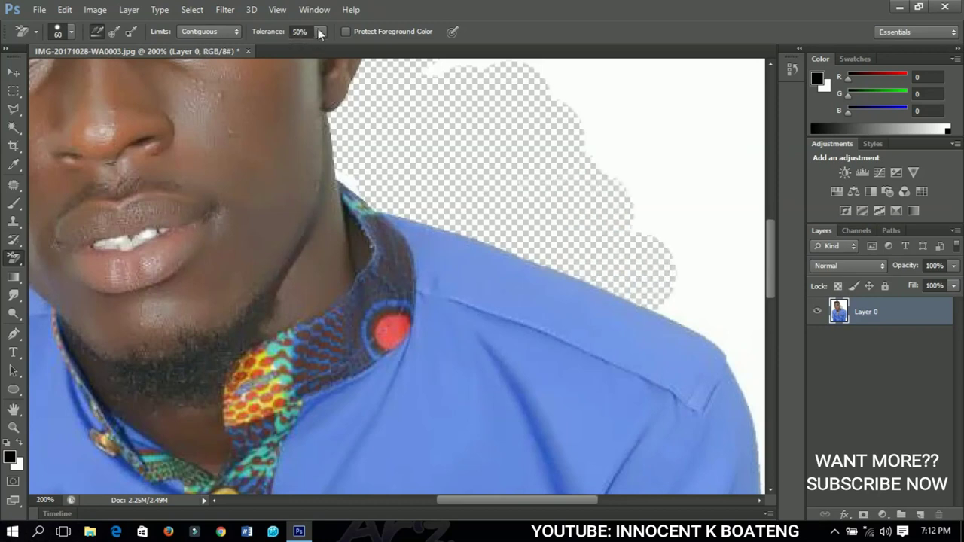
# Erase around the top of the ear, then undo the erase strokes with Ctrl+Z and Ctrl+Alt+Z.
pyautogui.rightClick(470, 190)
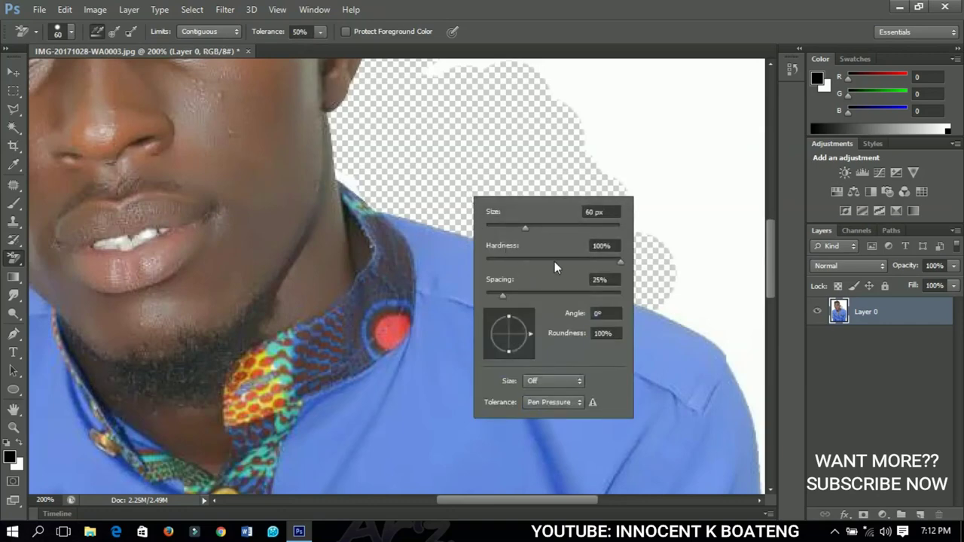
pyautogui.press('Escape')
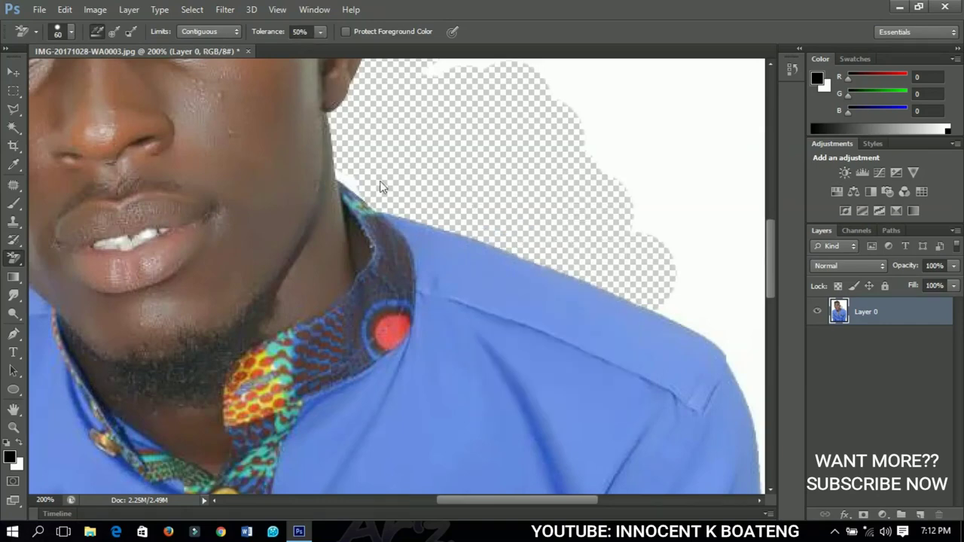
pyautogui.scroll(5, 380, 181)
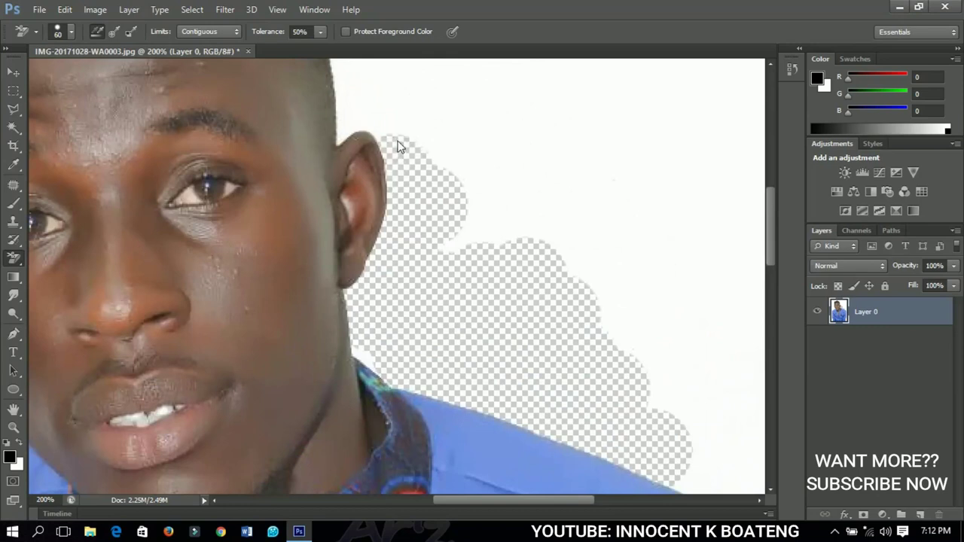
pyautogui.scroll(3, 409, 189)
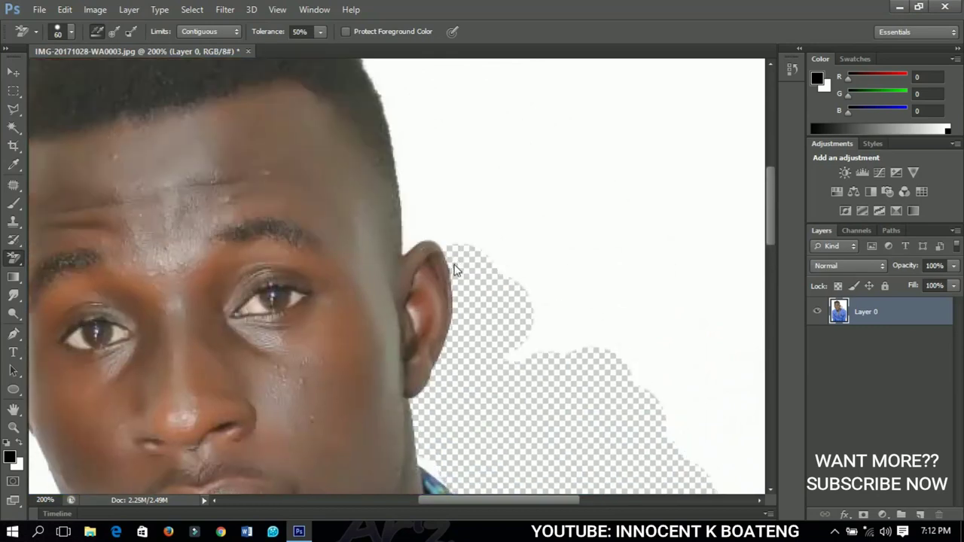
pyautogui.moveTo(455, 269); pyautogui.dragTo(433, 260)
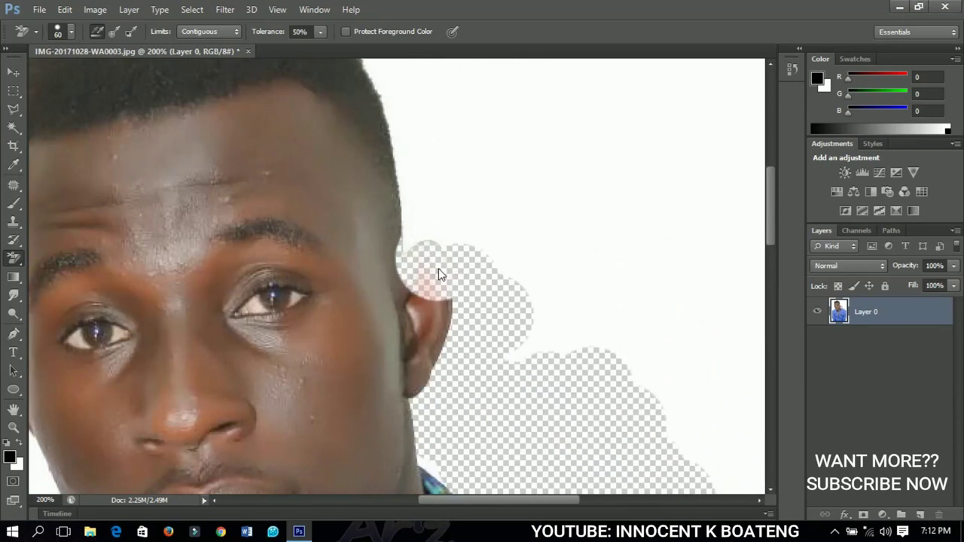
pyautogui.hotkey('ctrl', 'z')
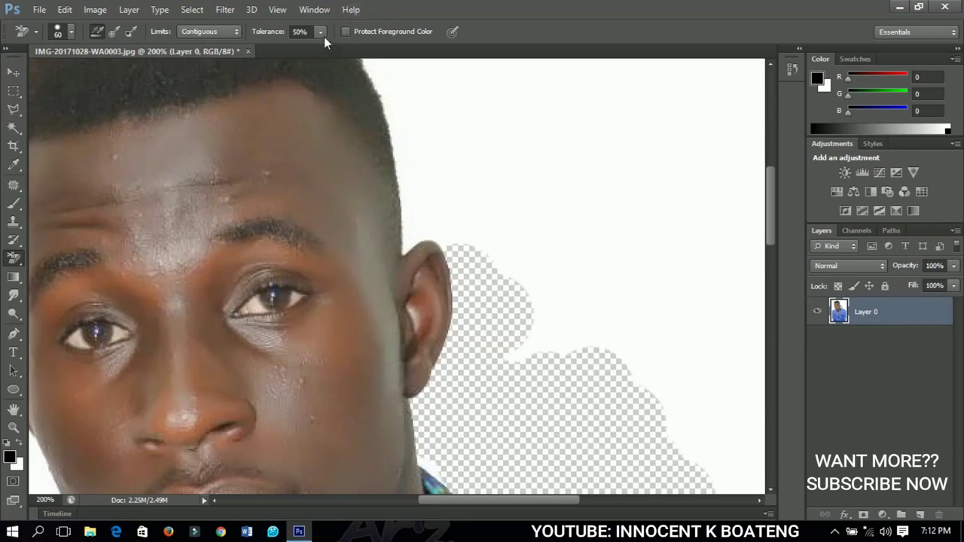
pyautogui.scroll(-2, 426, 208)
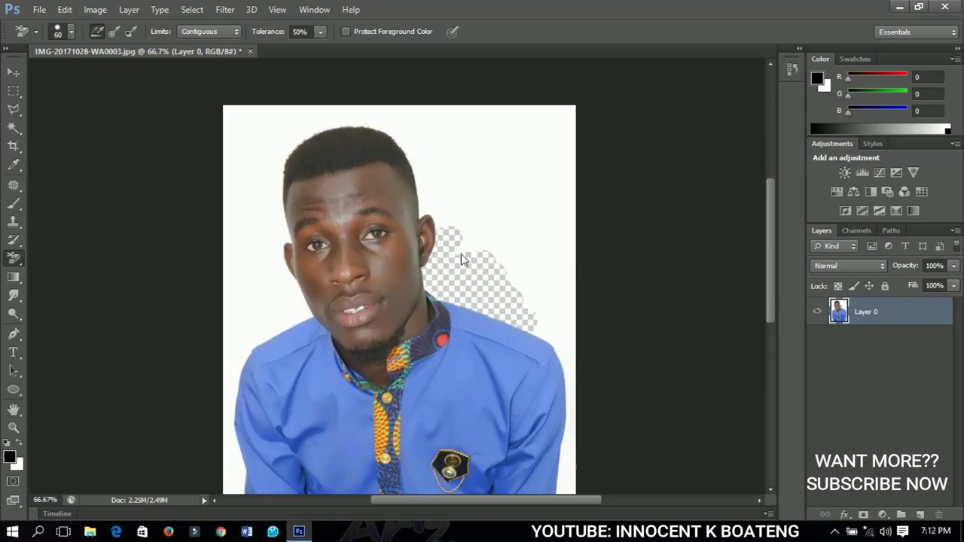
pyautogui.hotkey('ctrl', 'alt', 'z')
pyautogui.hotkey('ctrl', 'alt', 'z')
pyautogui.hotkey('ctrl', 'alt', 'z')
pyautogui.hotkey('ctrl', 'alt', 'z')
pyautogui.hotkey('ctrl', 'alt', 'z')
pyautogui.hotkey('ctrl', 'alt', 'z')
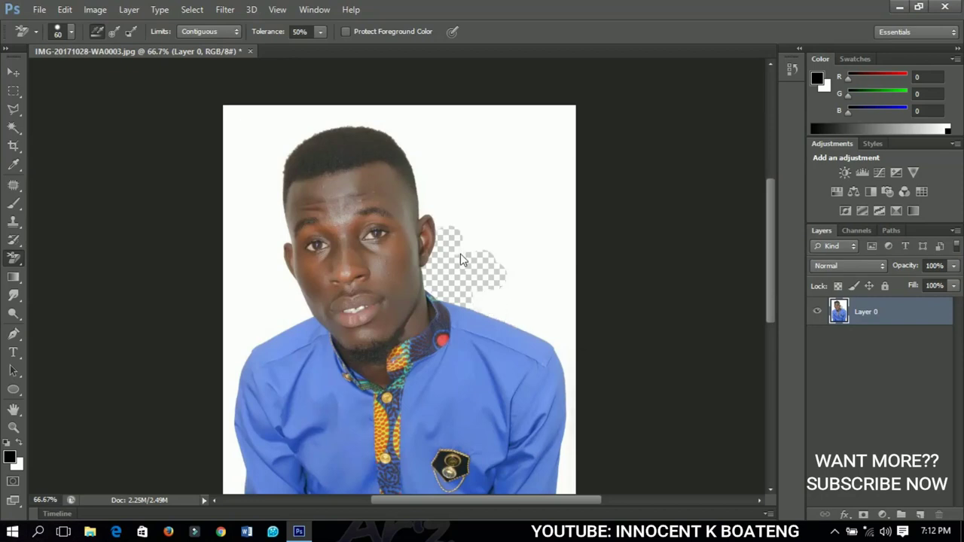
pyautogui.hotkey('ctrl', 'alt', 'z')
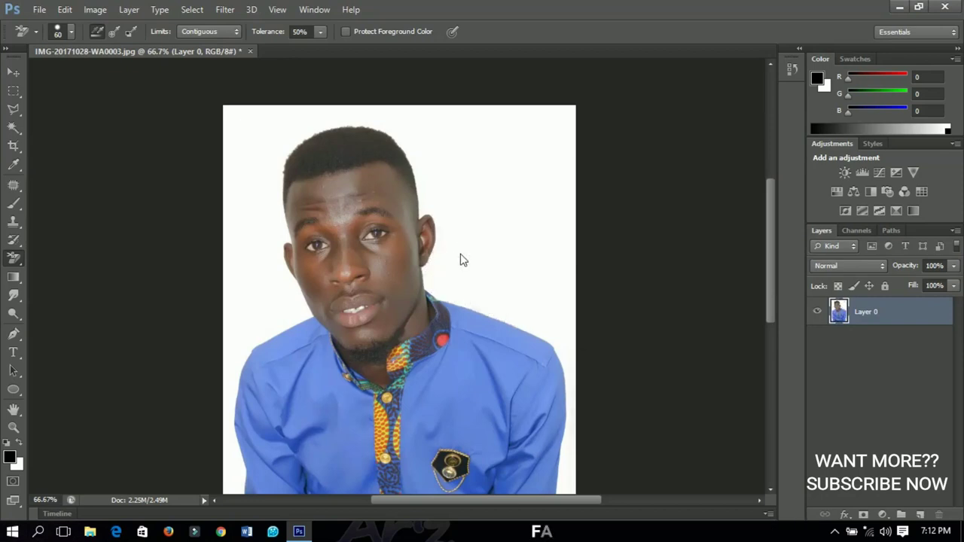
# Switch to the Magic Eraser Tool and erase the white background around the man in one click.
pyautogui.rightClick(13, 258)
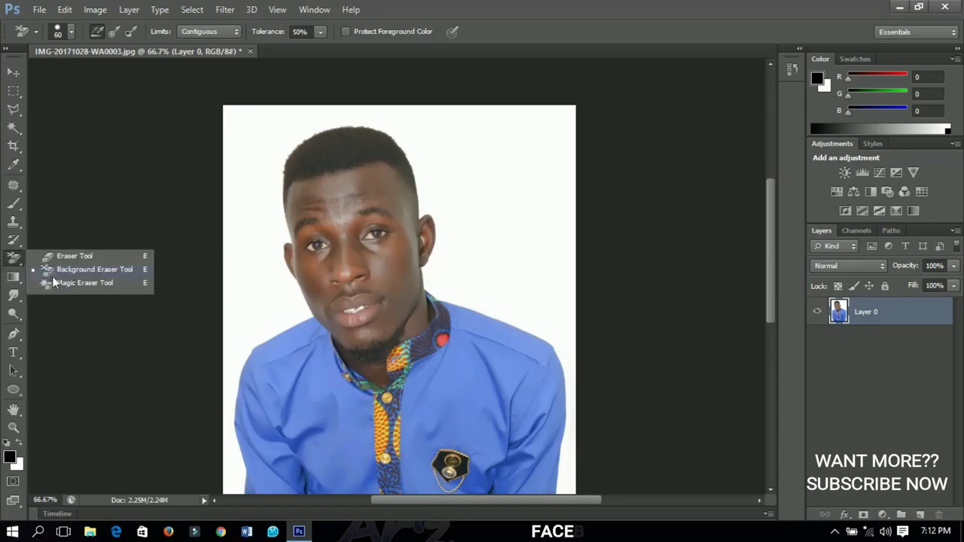
pyautogui.click(58, 283)
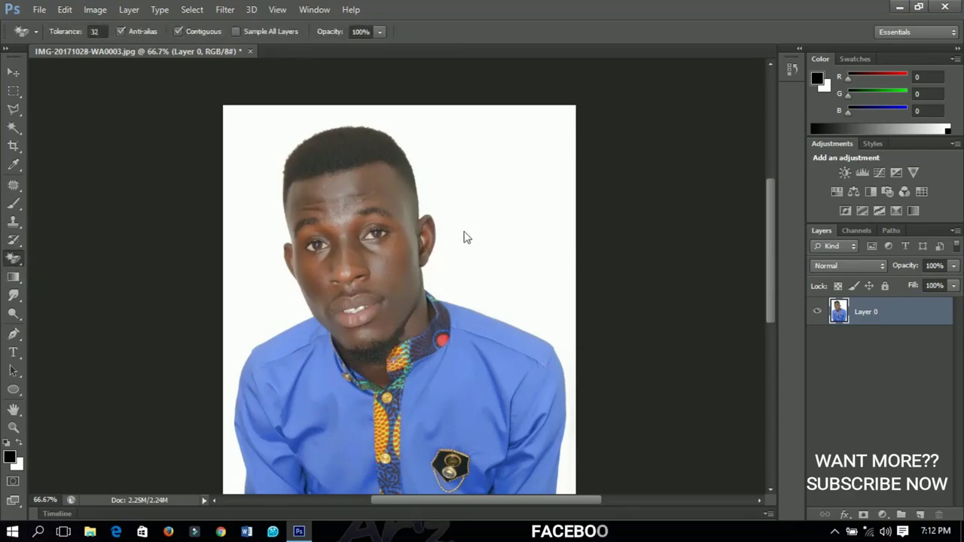
pyautogui.click(13, 127)
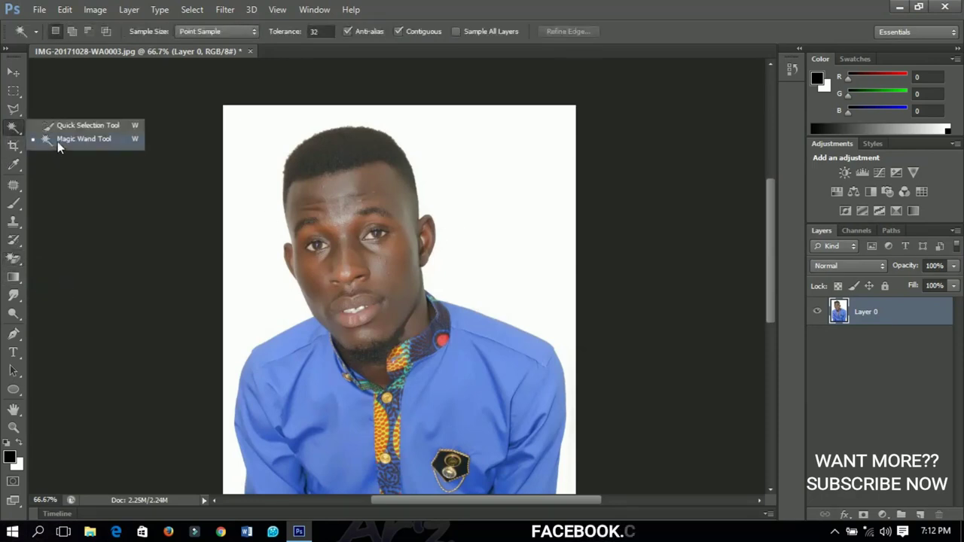
pyautogui.click(18, 258)
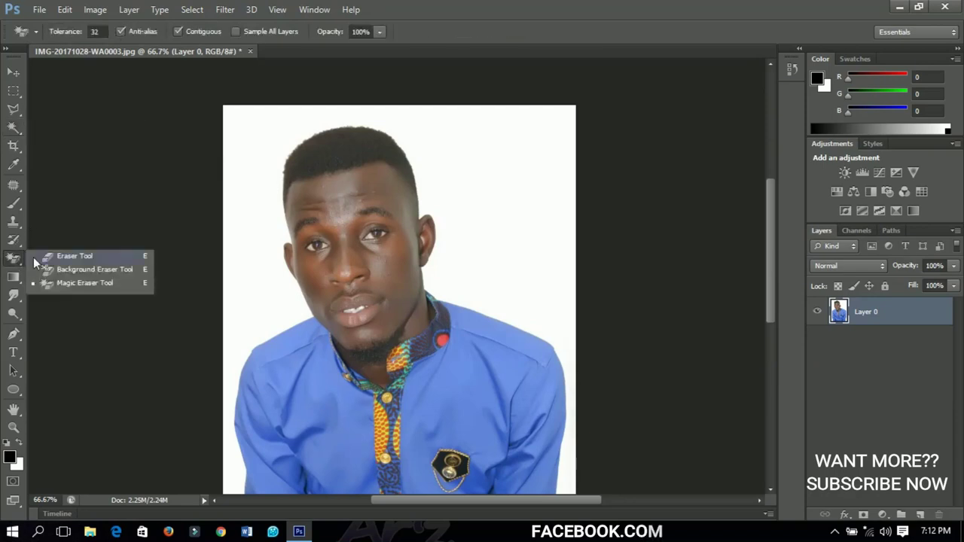
pyautogui.click(52, 283)
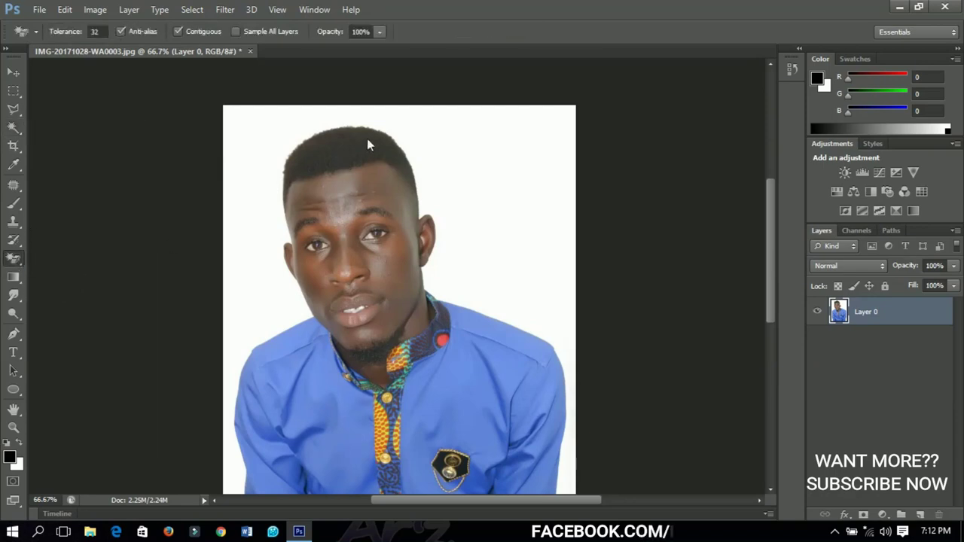
pyautogui.click(506, 170)
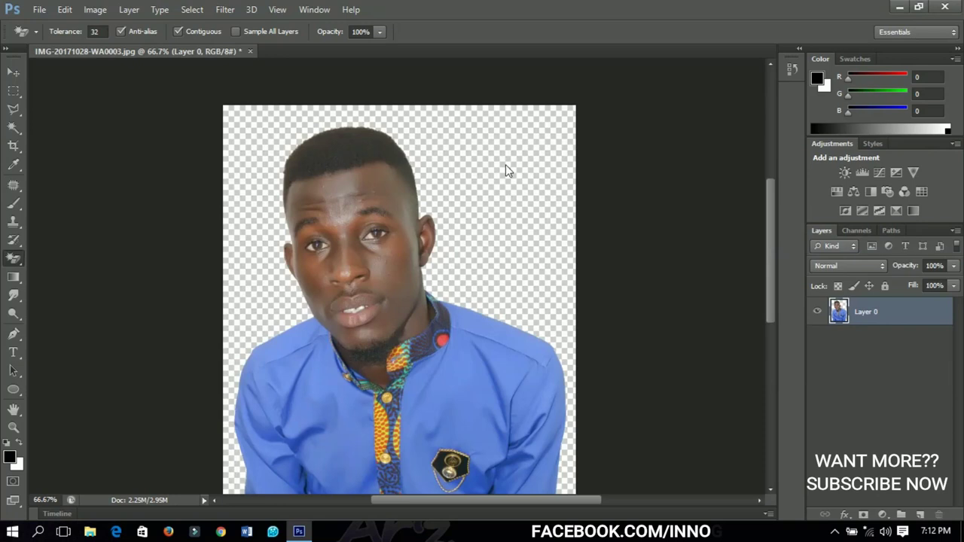
# Zoom out to 50% and toggle undo to compare, ending with the background erase undone.
pyautogui.scroll(-1, 505, 170)
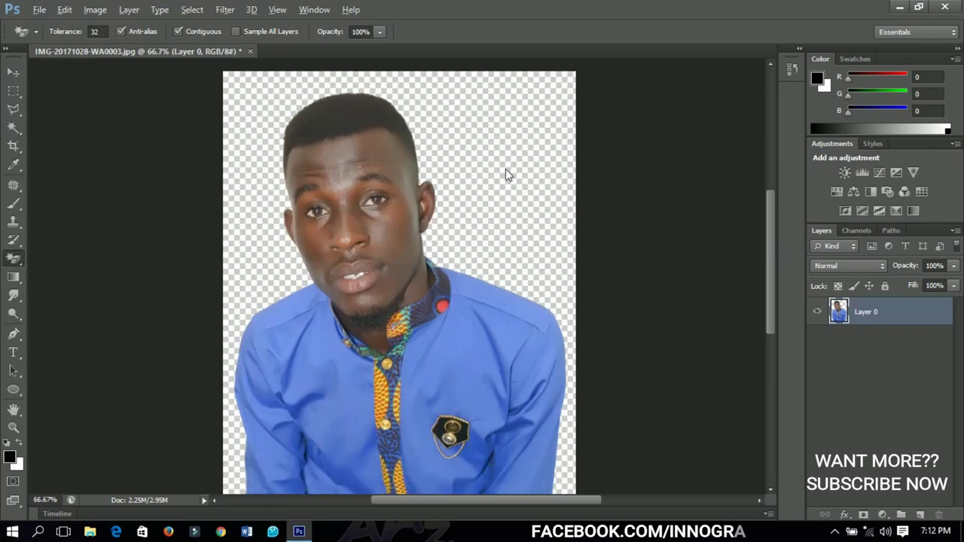
pyautogui.hotkey('ctrl', '-')
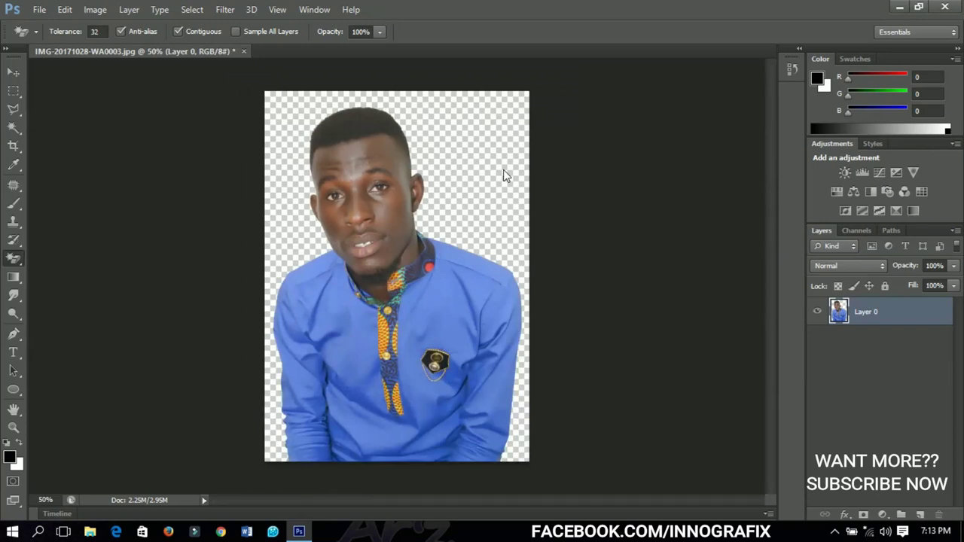
pyautogui.hotkey('ctrl', 'z')
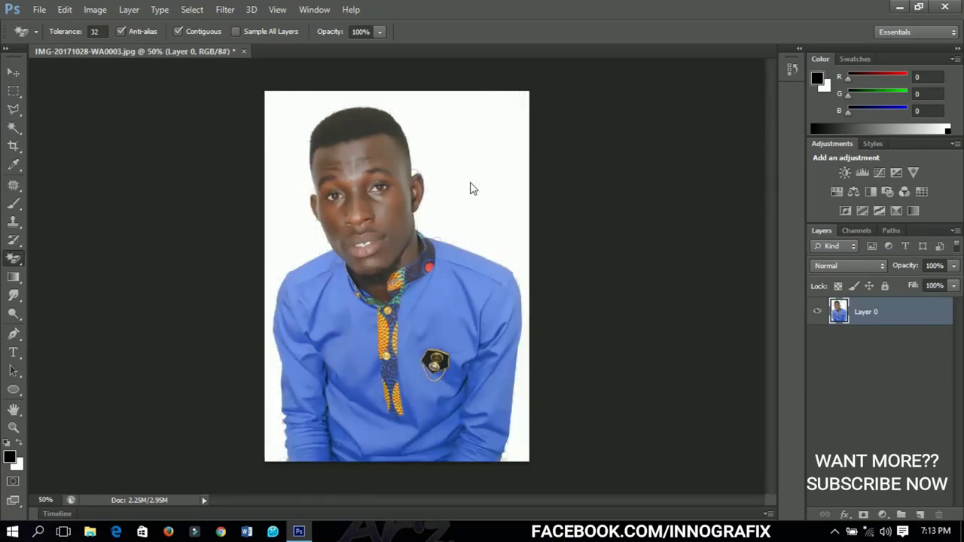
pyautogui.hotkey('ctrl', 'z')
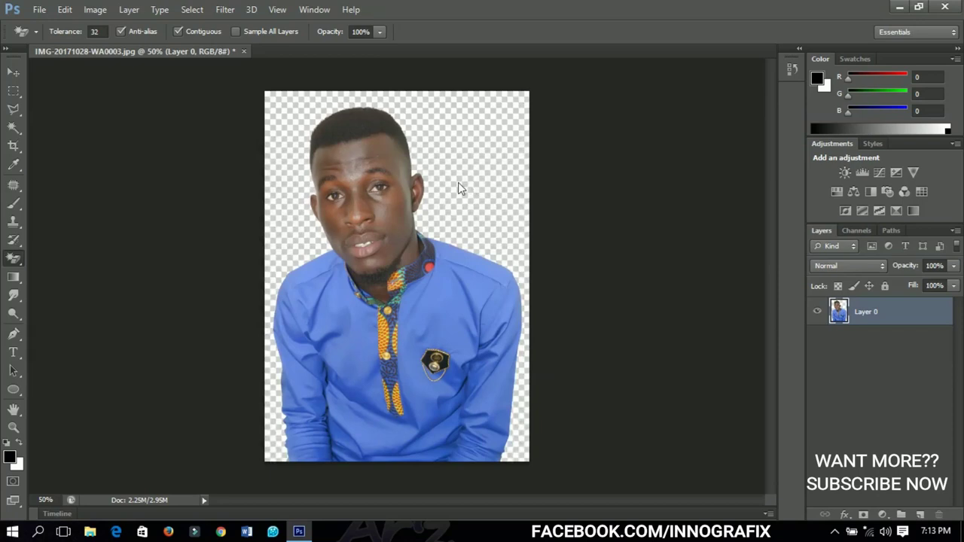
pyautogui.hotkey('ctrl', 'z')
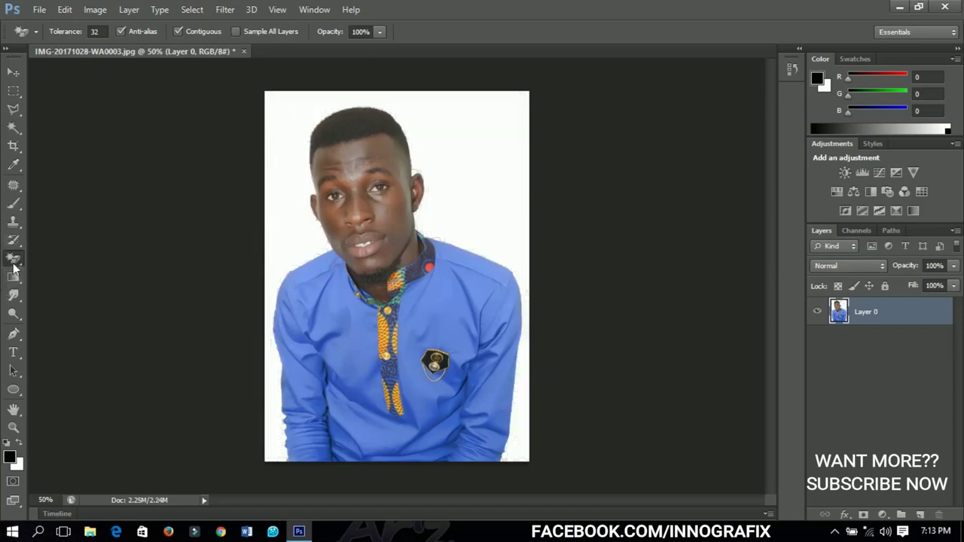
# Select the Gradient Tool and choose the dark blue-to-black preset in the Gradient Editor.
pyautogui.click(15, 277)
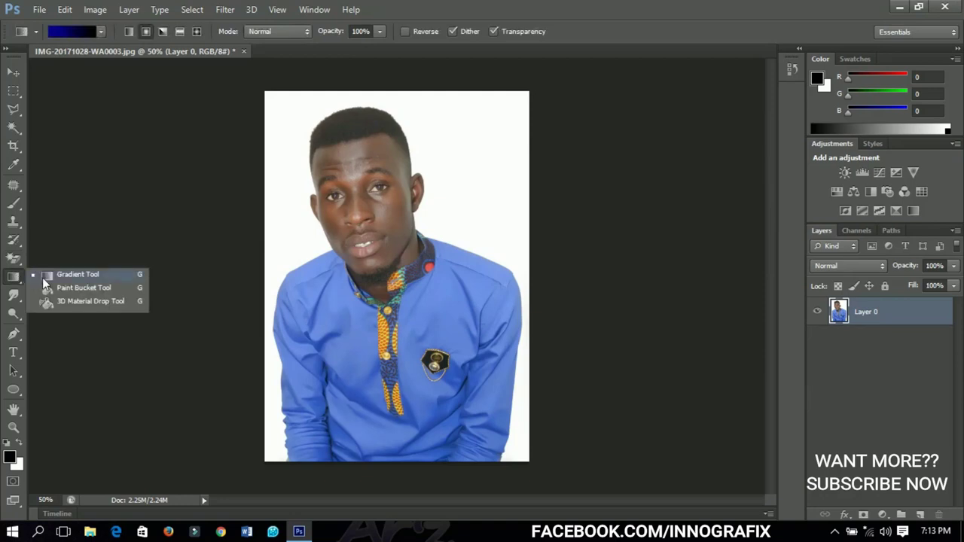
pyautogui.click(47, 281)
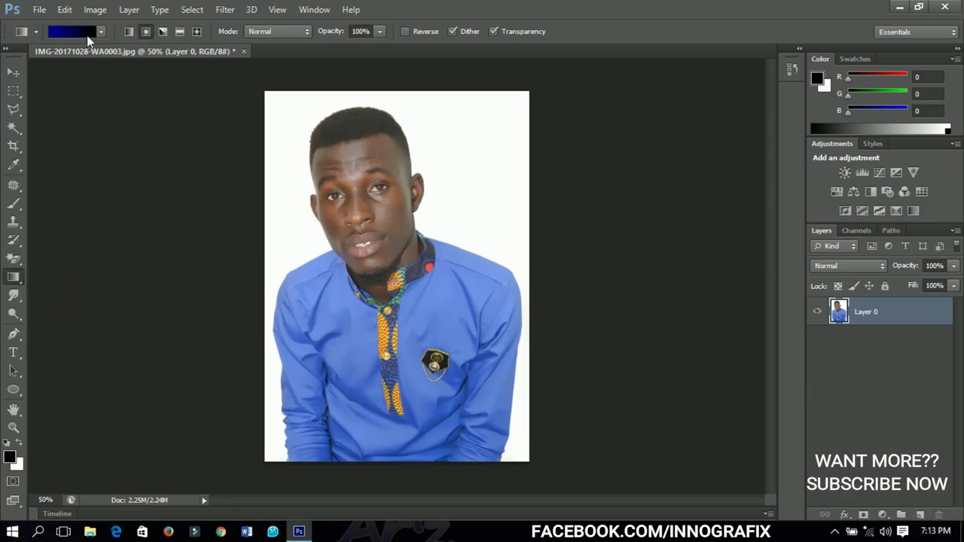
pyautogui.click(87, 35)
pyautogui.click(779, 171)
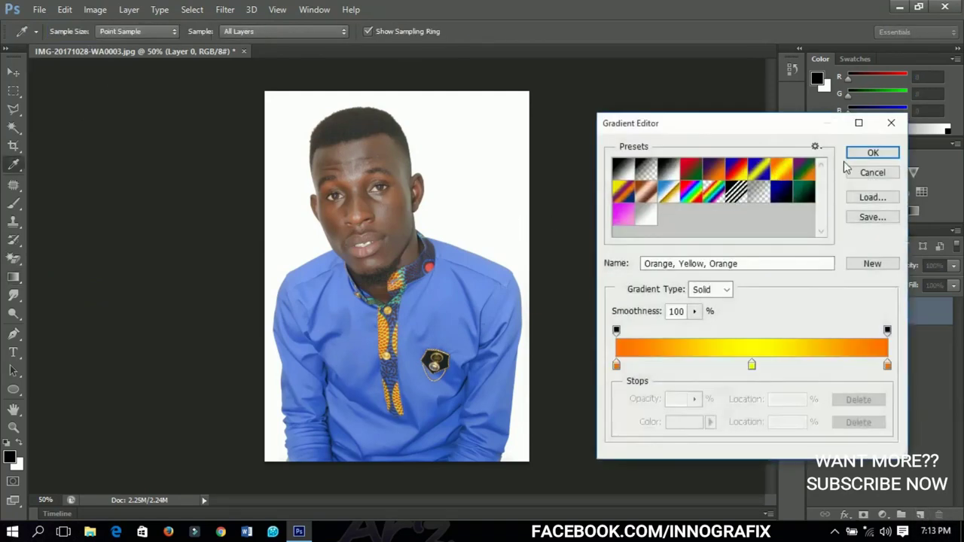
pyautogui.click(779, 193)
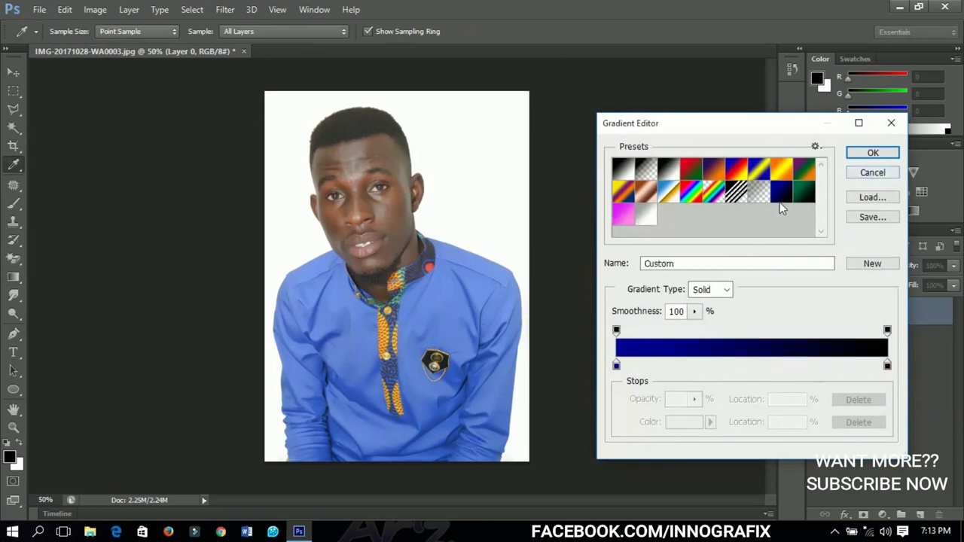
pyautogui.click(872, 152)
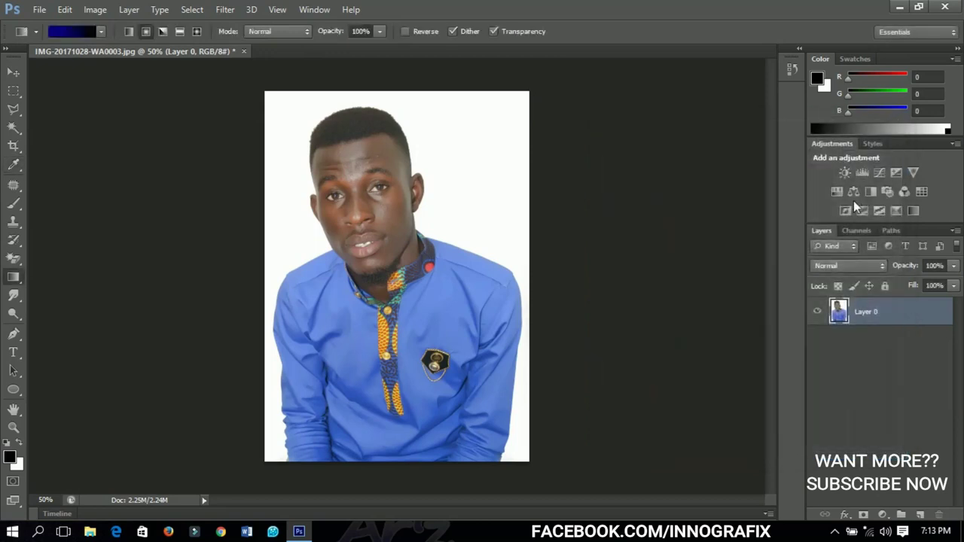
pyautogui.click(920, 514)
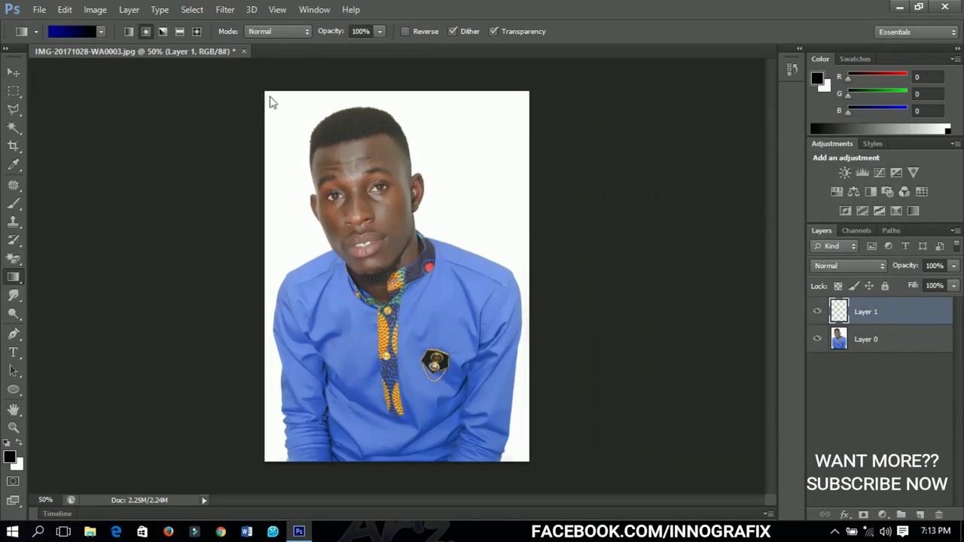
pyautogui.moveTo(269, 97); pyautogui.dragTo(519, 462)
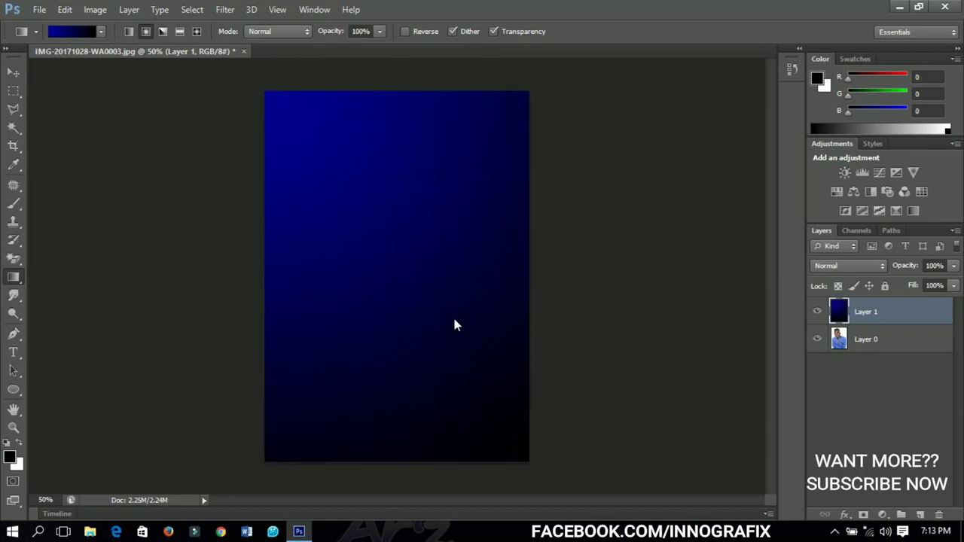
pyautogui.click(817, 312)
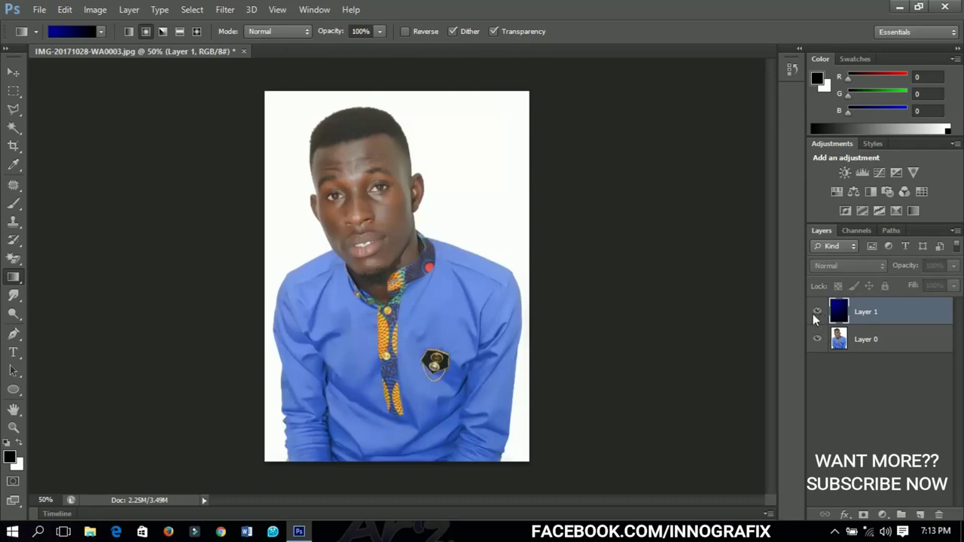
pyautogui.click(816, 311)
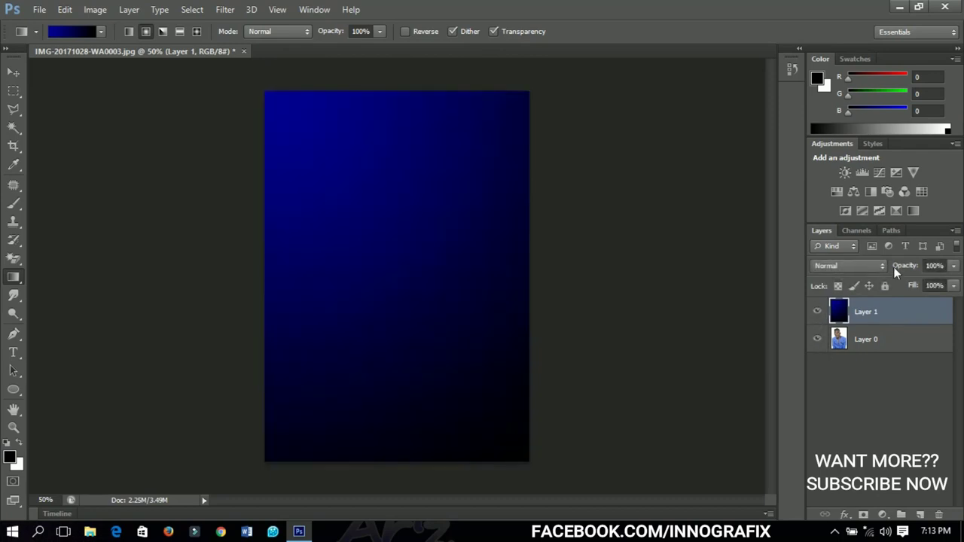
pyautogui.moveTo(894, 266); pyautogui.dragTo(856, 270)
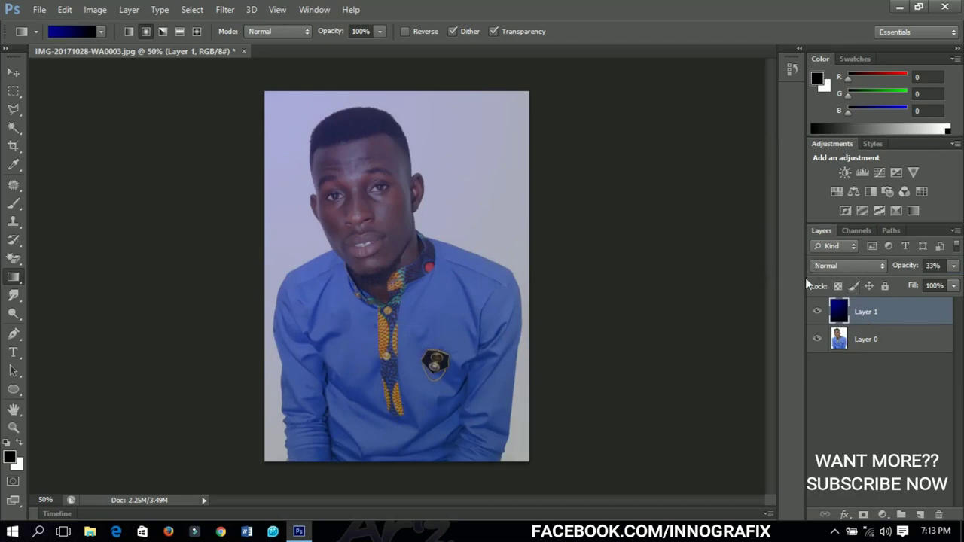
pyautogui.press('Delete')
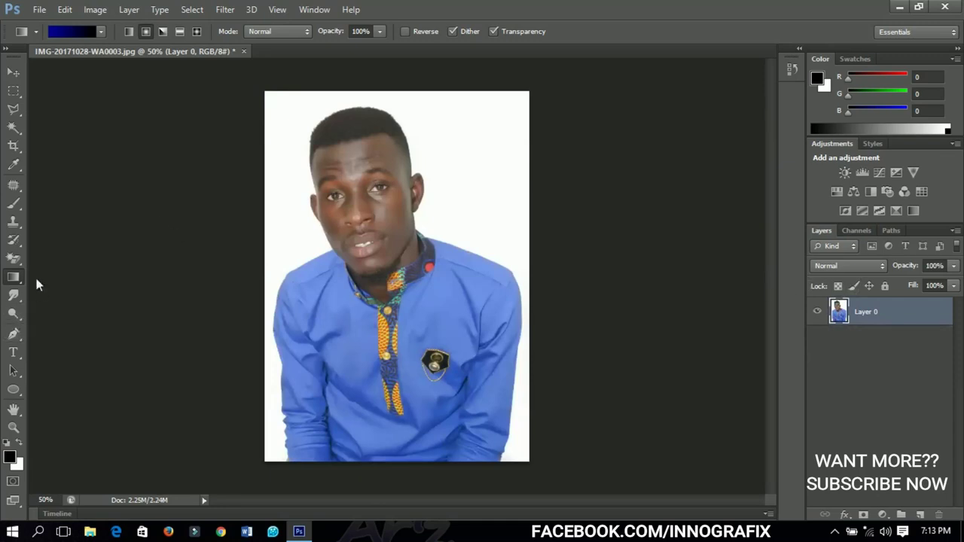
# Select the Paint Bucket, set the foreground to bright cyan (R 0, G 180, B 255), and add Layer 1.
pyautogui.rightClick(13, 277)
pyautogui.click(48, 292)
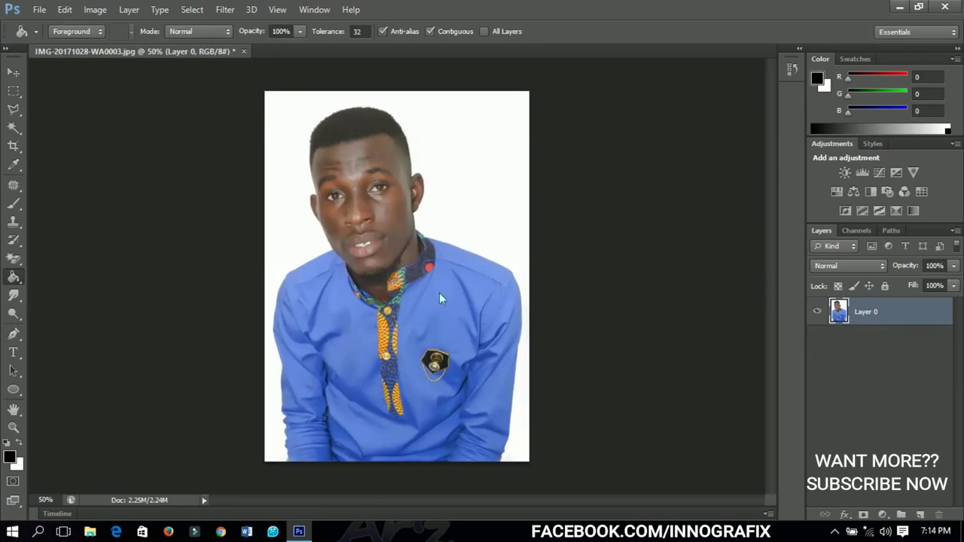
pyautogui.click(9, 458)
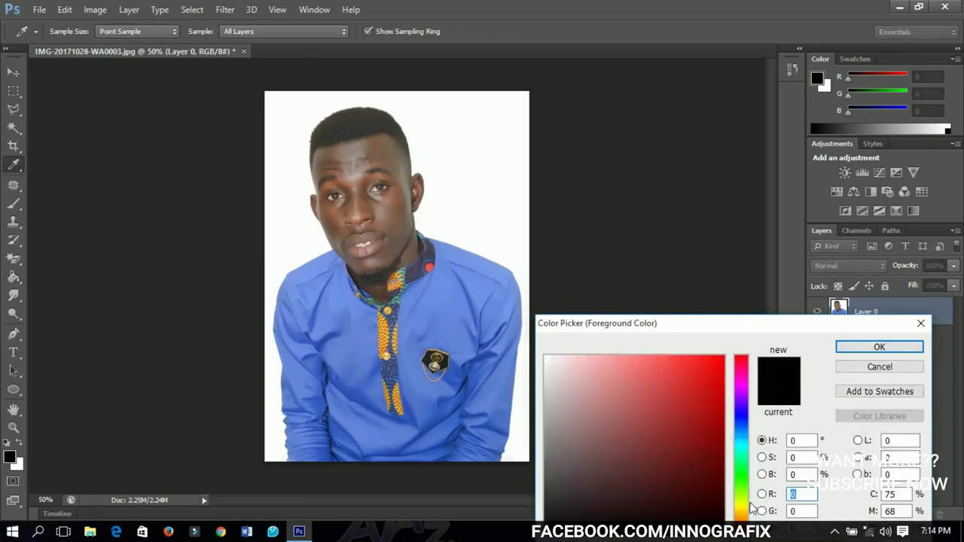
pyautogui.moveTo(744, 474); pyautogui.dragTo(745, 437)
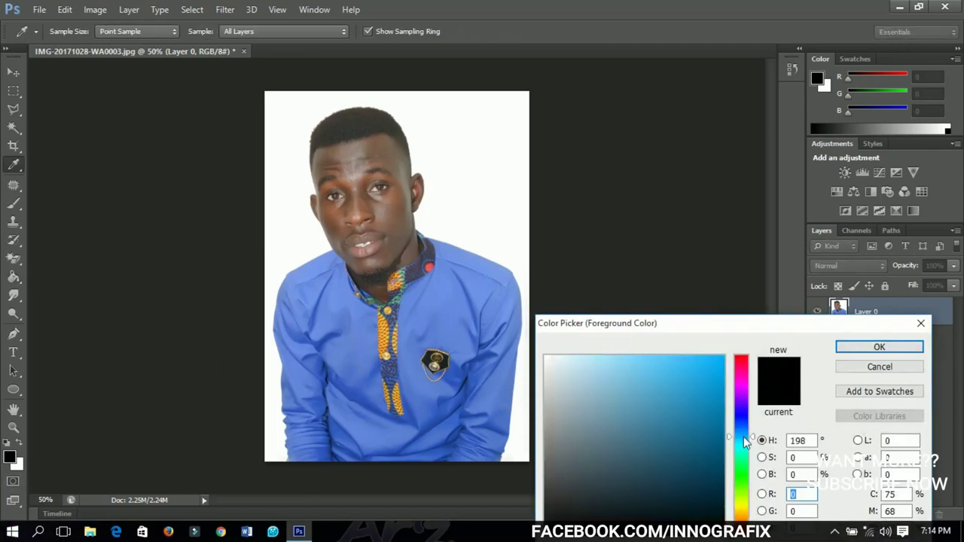
pyautogui.click(724, 358)
pyautogui.click(879, 346)
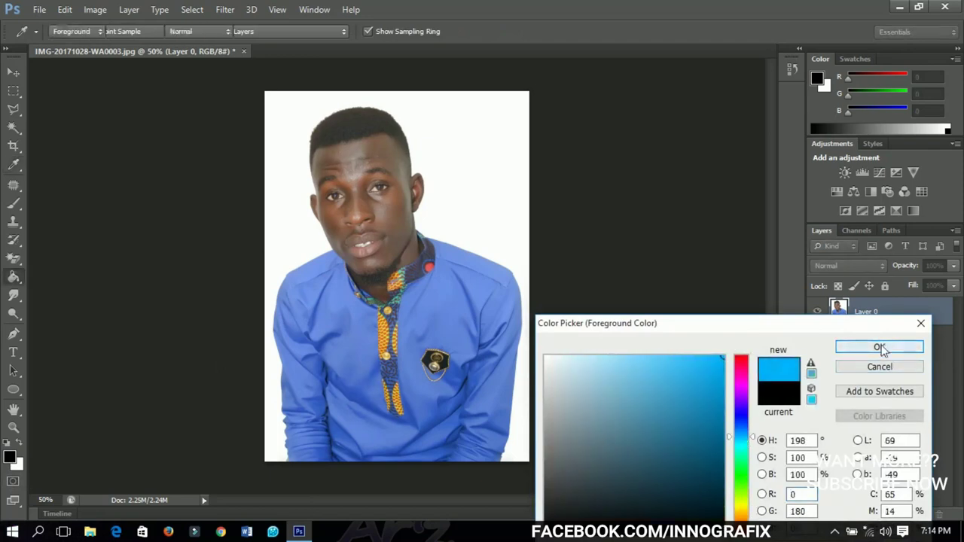
pyautogui.click(919, 514)
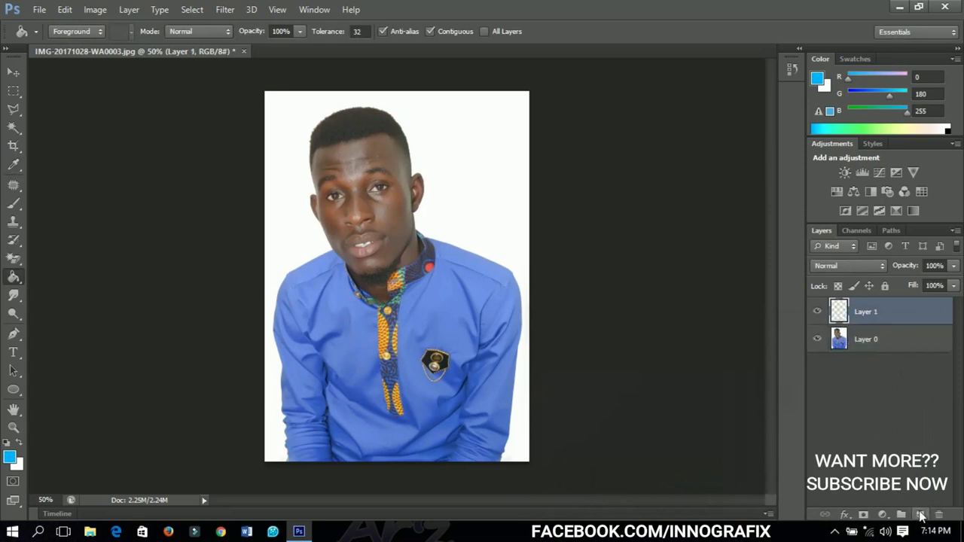
# Fill Layer 1 with cyan using the Paint Bucket.
pyautogui.rightClick(7, 280)
pyautogui.click(50, 289)
pyautogui.click(377, 213)
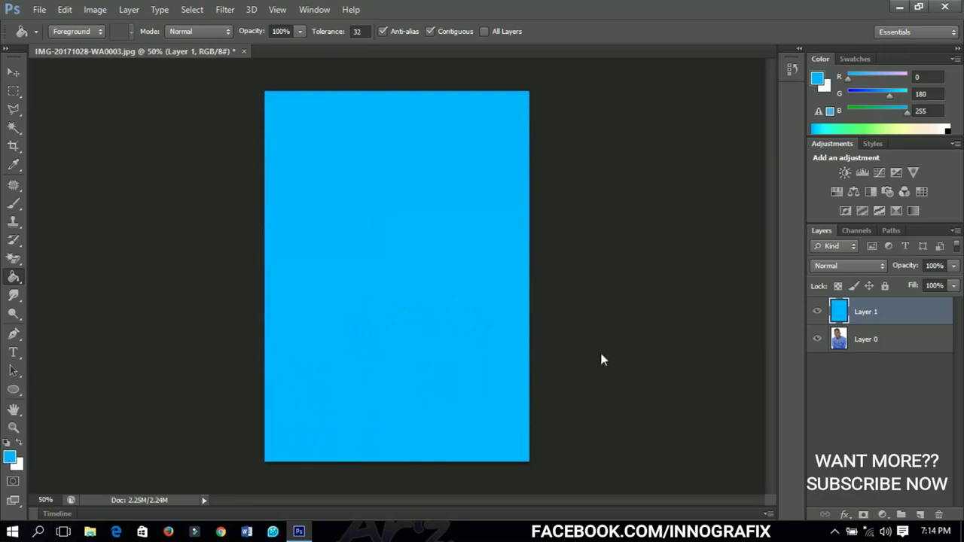
# Try 24% opacity on the cyan layer, revert it to 100%, then delete Layer 1.
pyautogui.click(816, 308)
pyautogui.click(816, 308)
pyautogui.write('24')
pyautogui.press('Return')
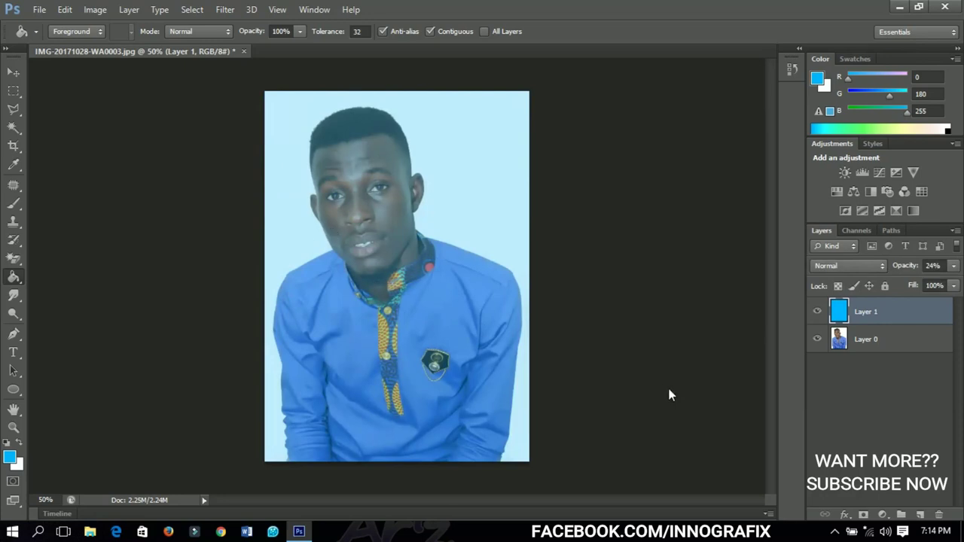
pyautogui.hotkey('ctrl', 'z')
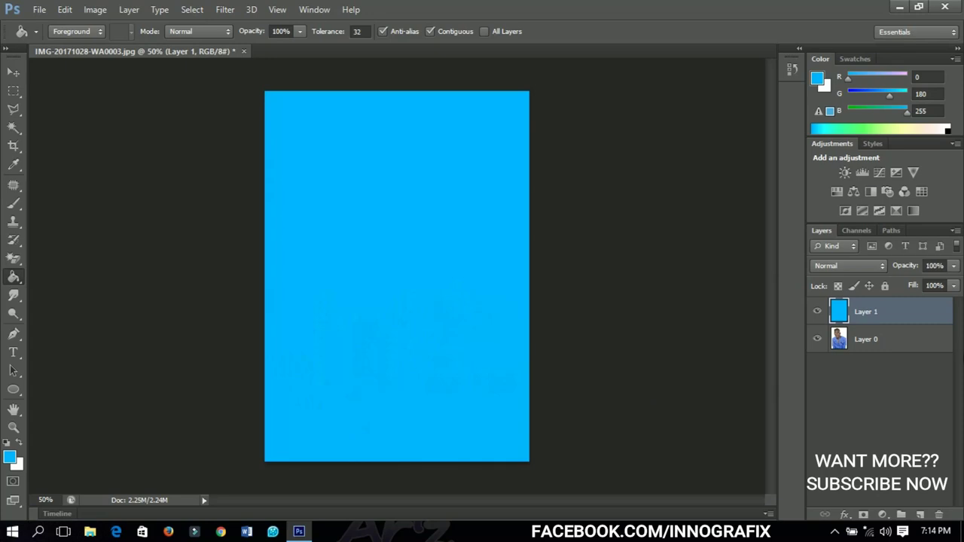
pyautogui.press('Delete')
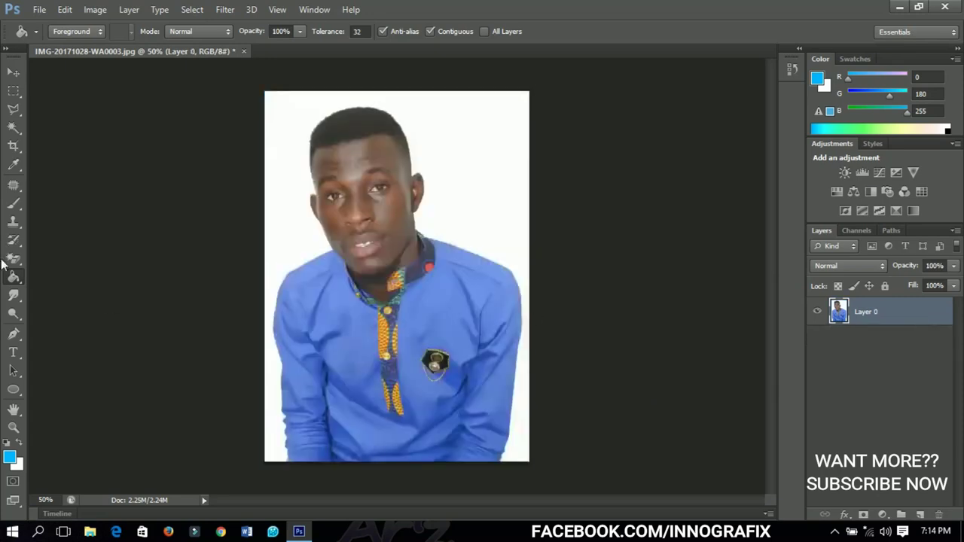
pyautogui.rightClick(12, 278)
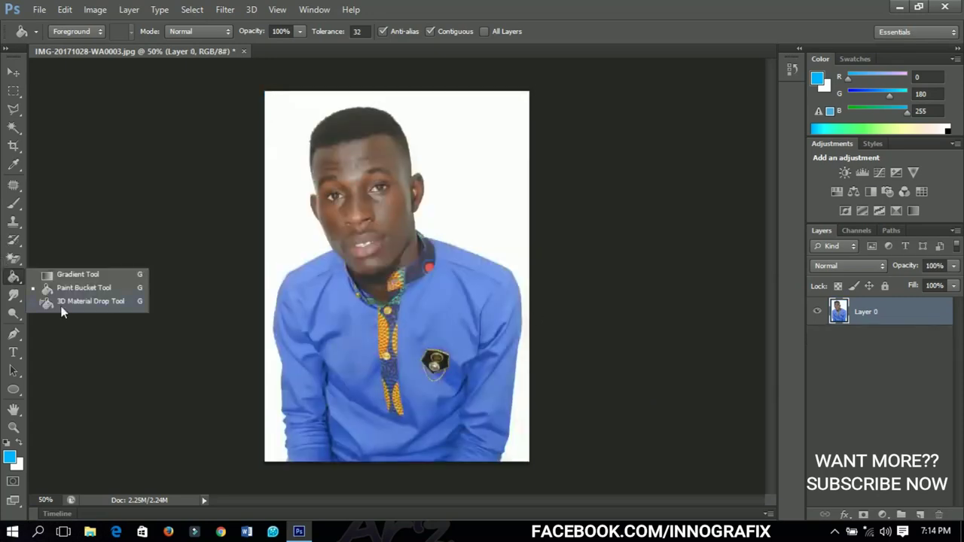
# Zoom the portrait to 100% and select the Blur Tool.
pyautogui.click(15, 279)
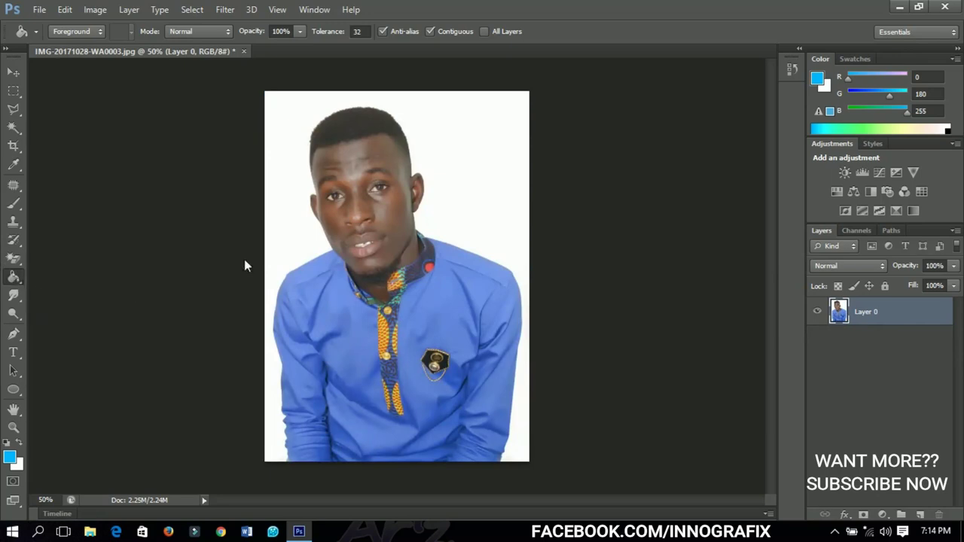
pyautogui.hotkey('ctrl', '+')
pyautogui.hotkey('ctrl', '+')
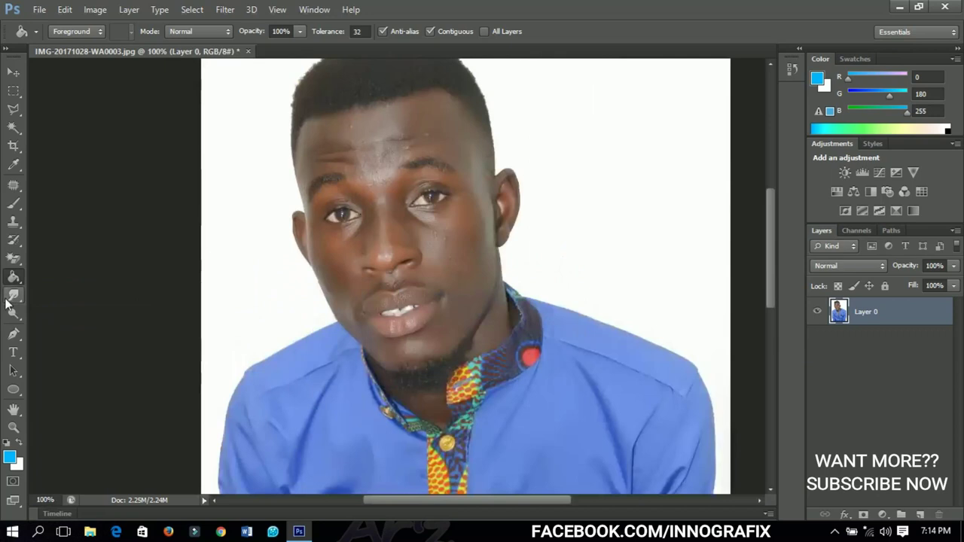
pyautogui.click(6, 302)
pyautogui.click(47, 293)
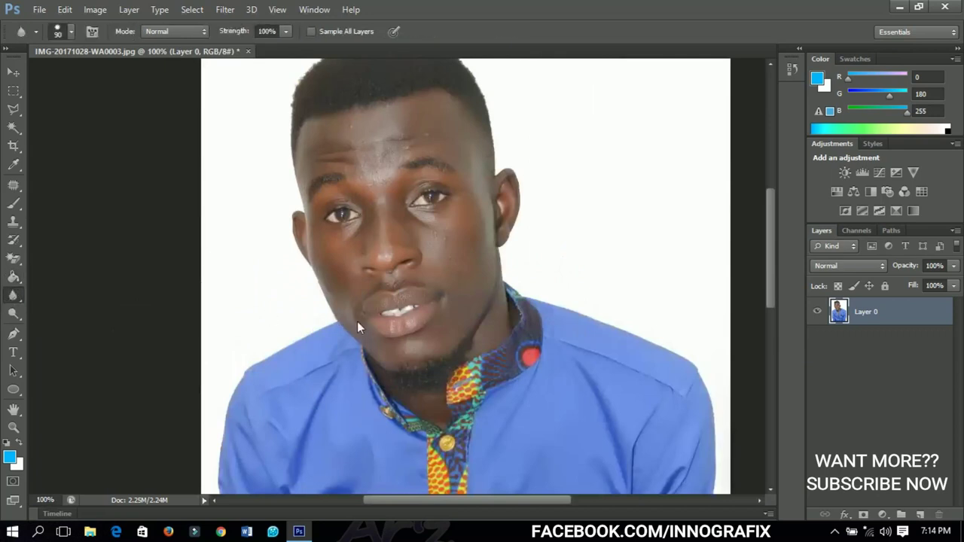
# Pan around the face and make a blur stroke across it.
pyautogui.scroll(3, 456, 274)
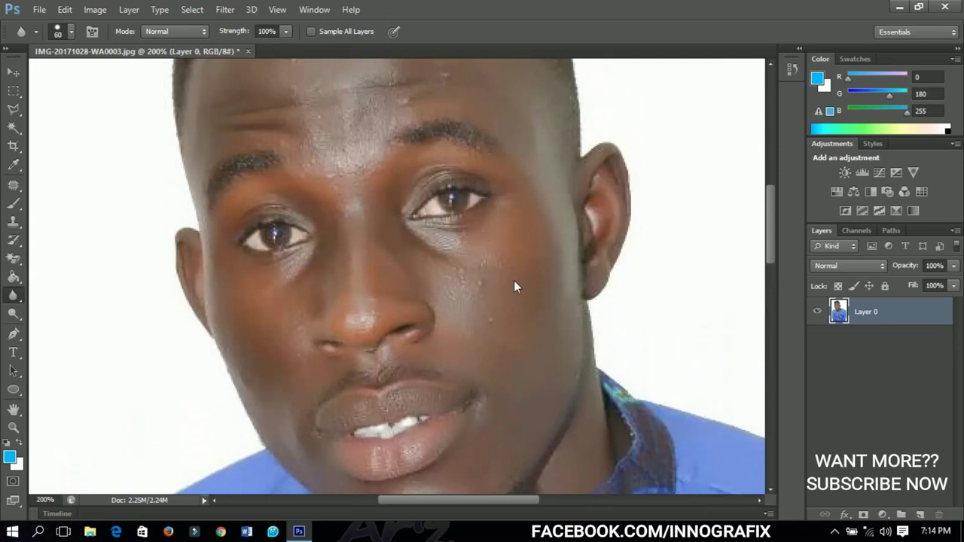
pyautogui.scroll(-2, 506, 267)
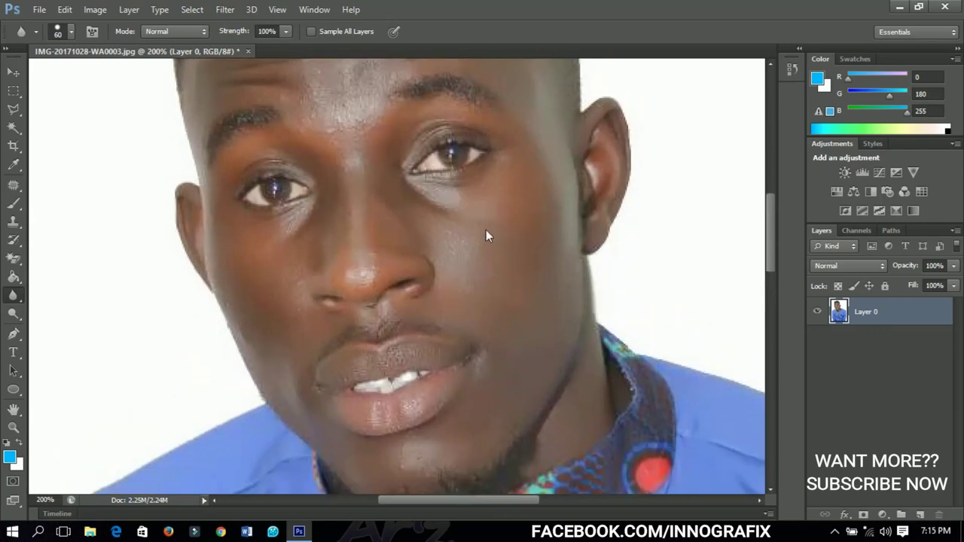
pyautogui.scroll(5, 486, 263)
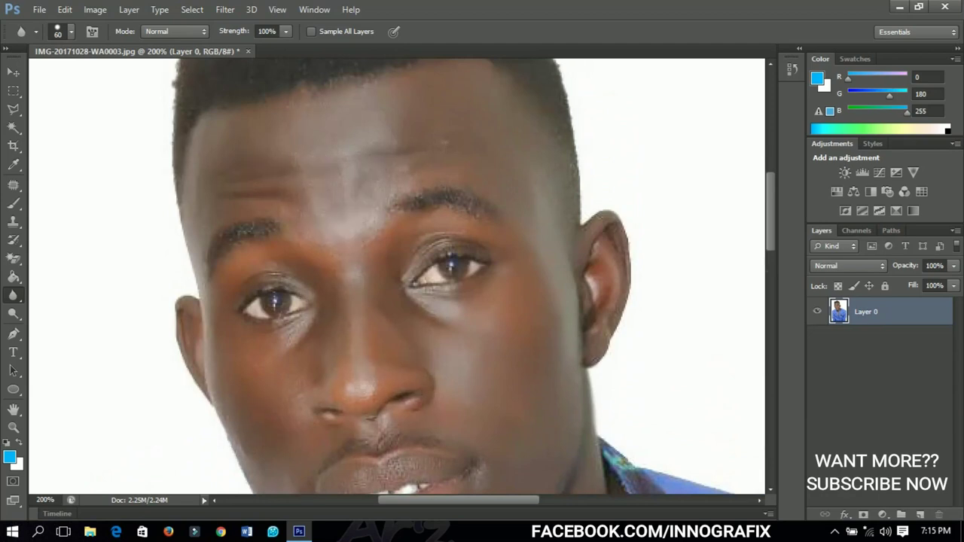
pyautogui.scroll(-9, 432, 208)
pyautogui.hscroll(-5, 432, 209)
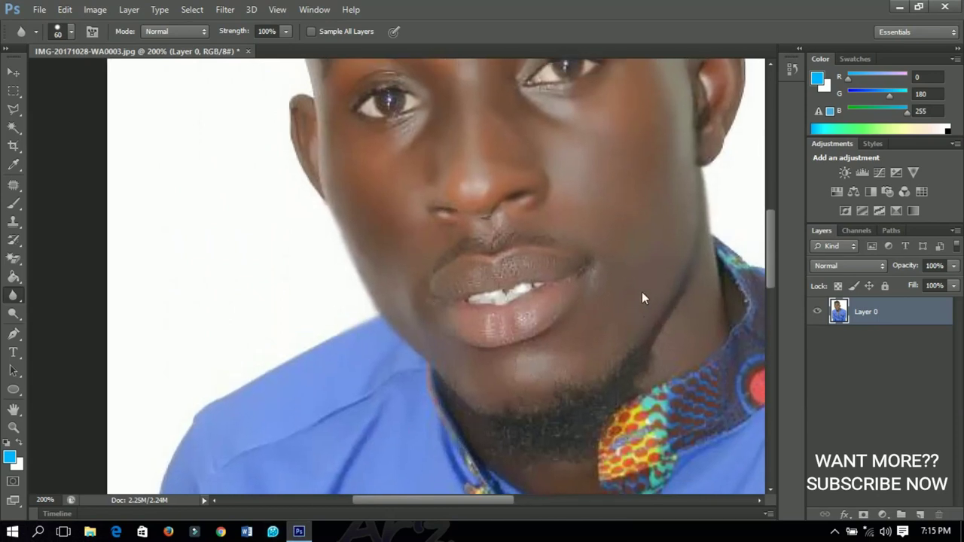
pyautogui.scroll(4, 407, 294)
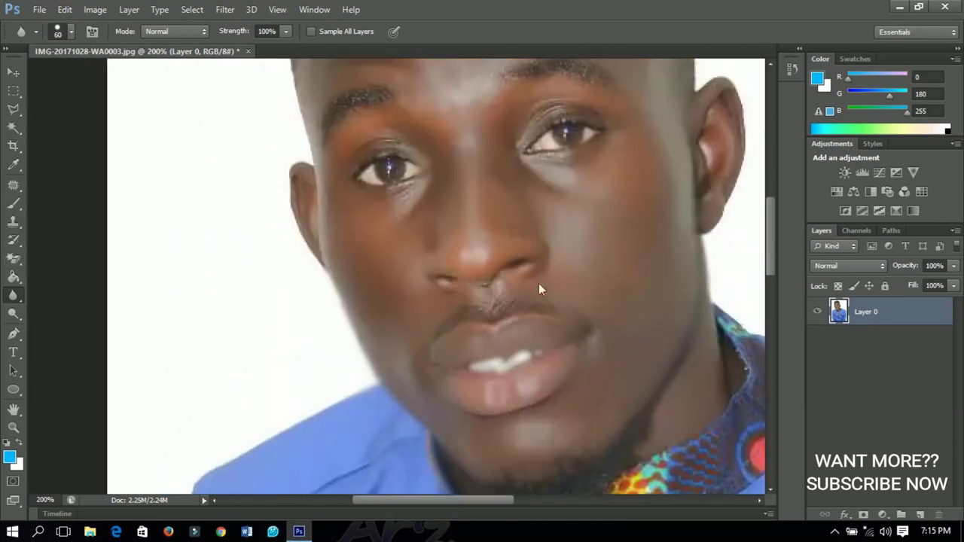
pyautogui.scroll(-2, 517, 309)
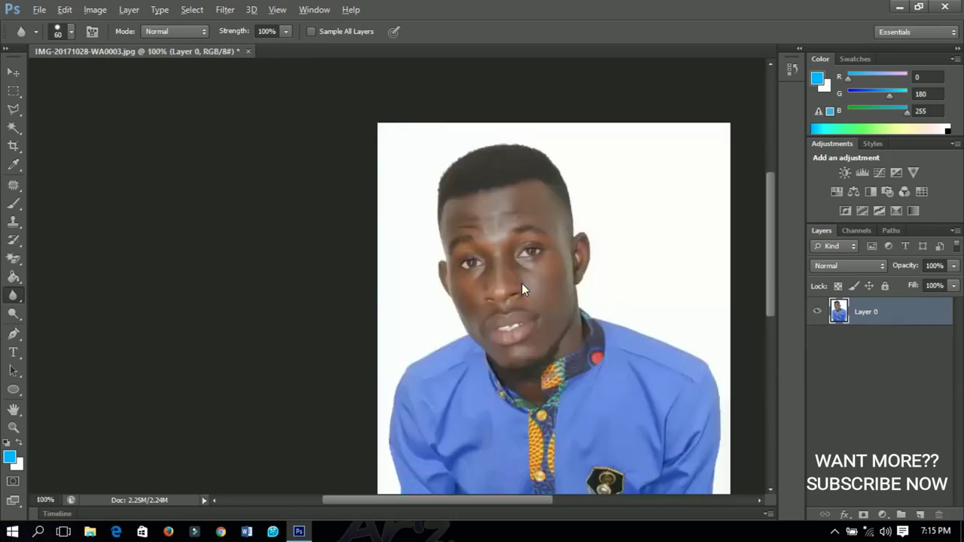
pyautogui.moveTo(567, 284); pyautogui.dragTo(411, 303)
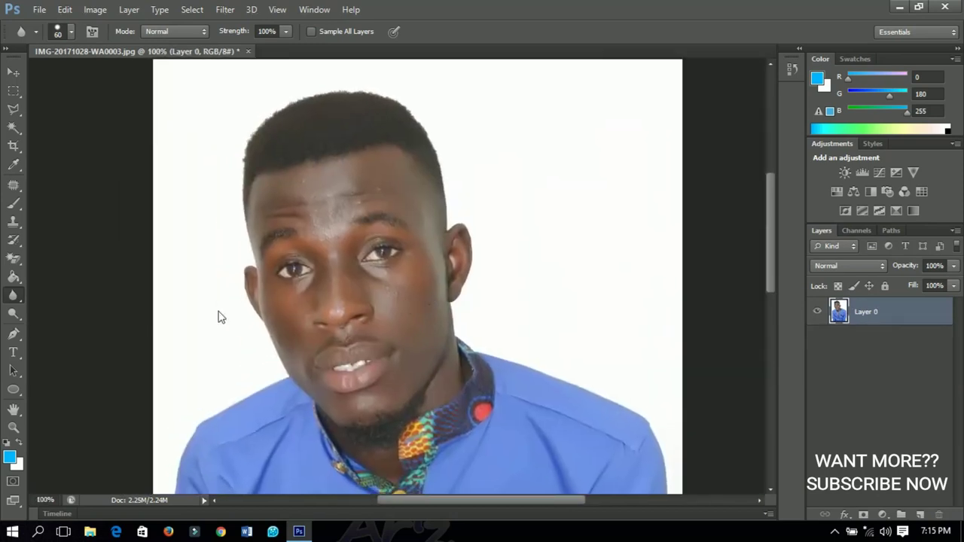
# Select the Sharpen Tool at 50% strength with Protect Detail and zoom to 200%.
pyautogui.rightClick(13, 295)
pyautogui.click(55, 304)
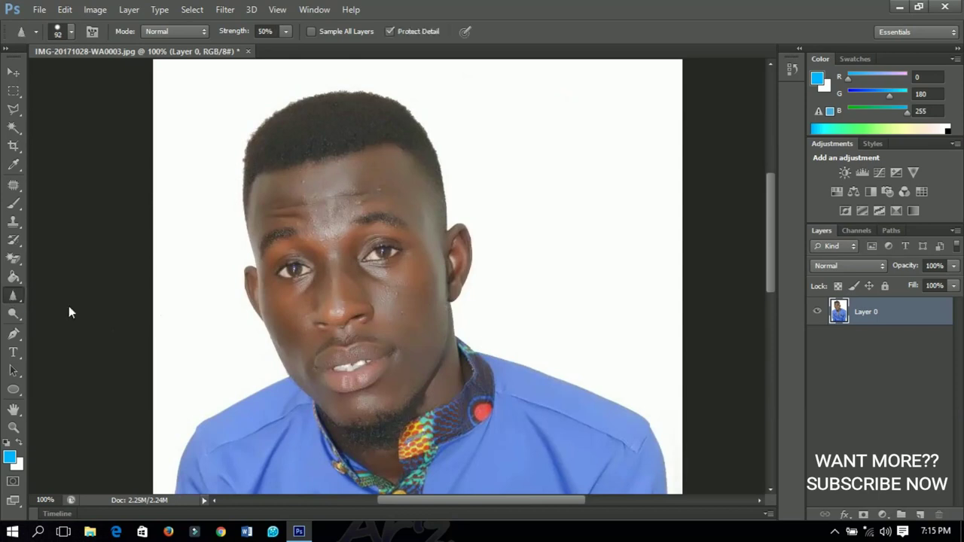
pyautogui.scroll(1, 332, 186)
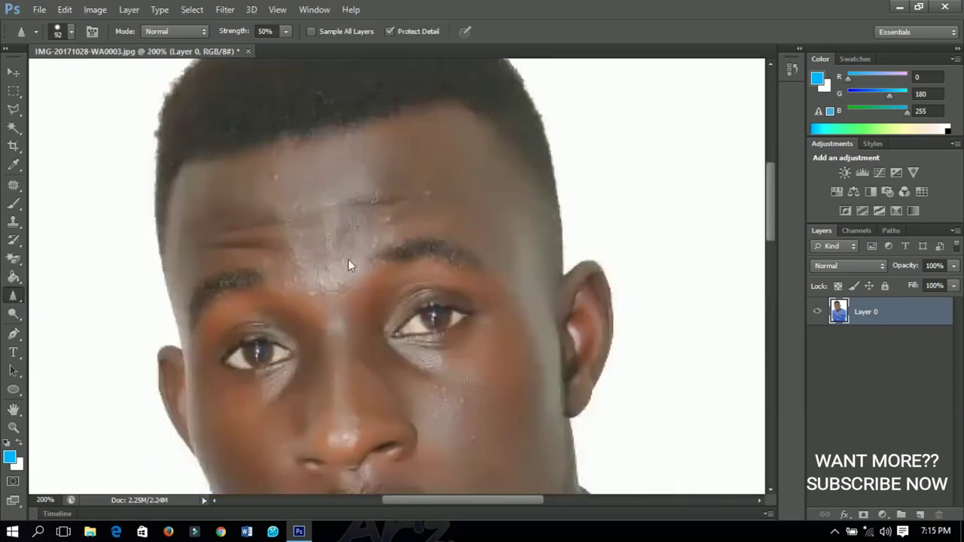
# Sharpen the forehead, under-eye skin, cheek and jaw, then step back through the recent strokes.
pyautogui.moveTo(348, 259); pyautogui.dragTo(401, 232)
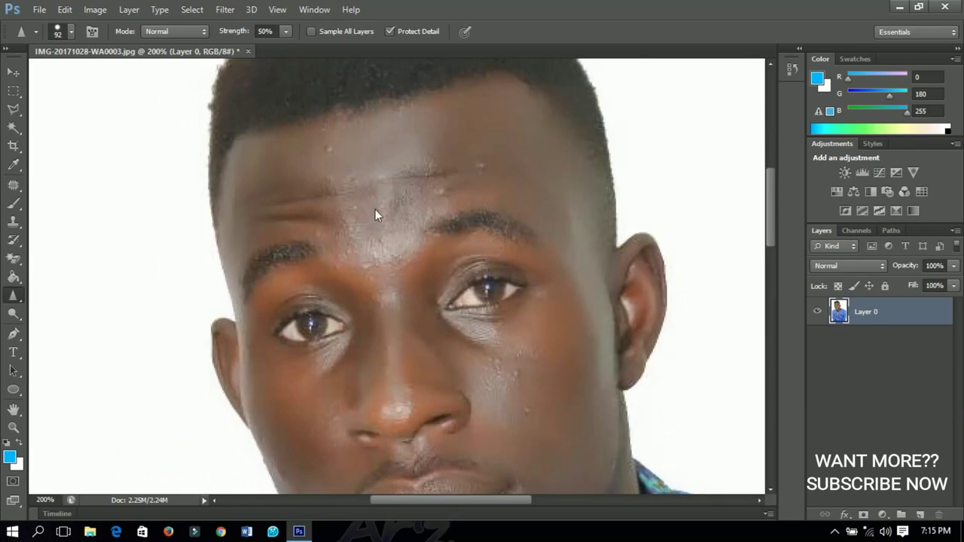
pyautogui.moveTo(479, 228); pyautogui.dragTo(431, 223)
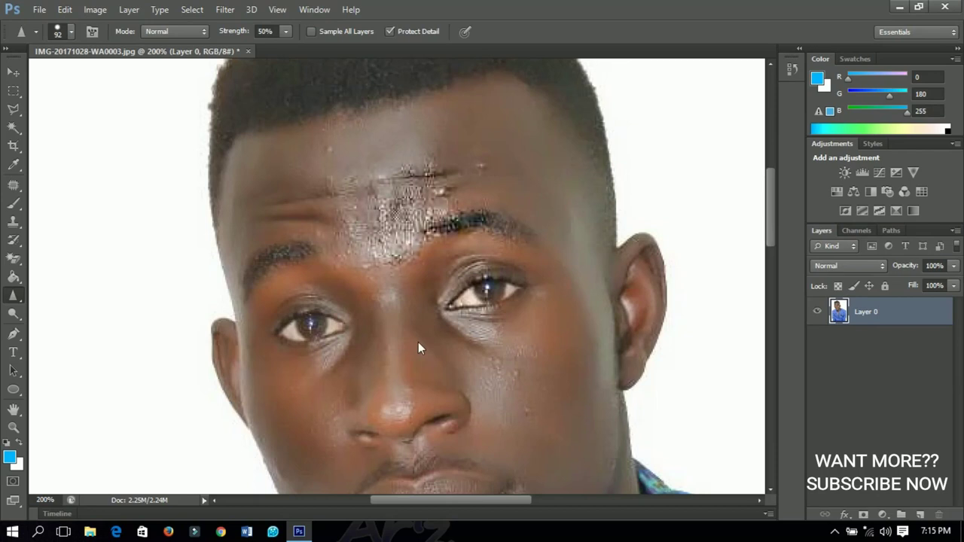
pyautogui.moveTo(446, 302); pyautogui.dragTo(480, 309)
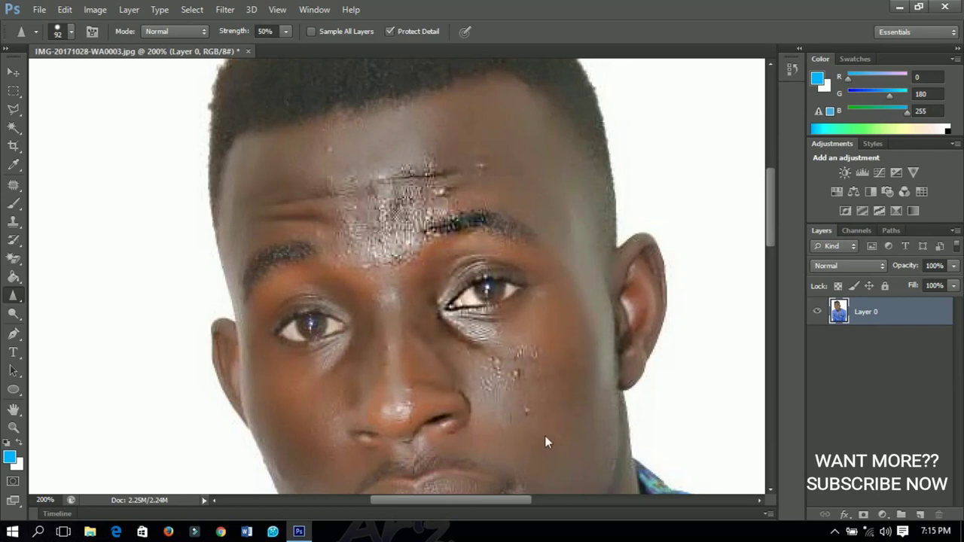
pyautogui.moveTo(560, 352); pyautogui.dragTo(562, 372)
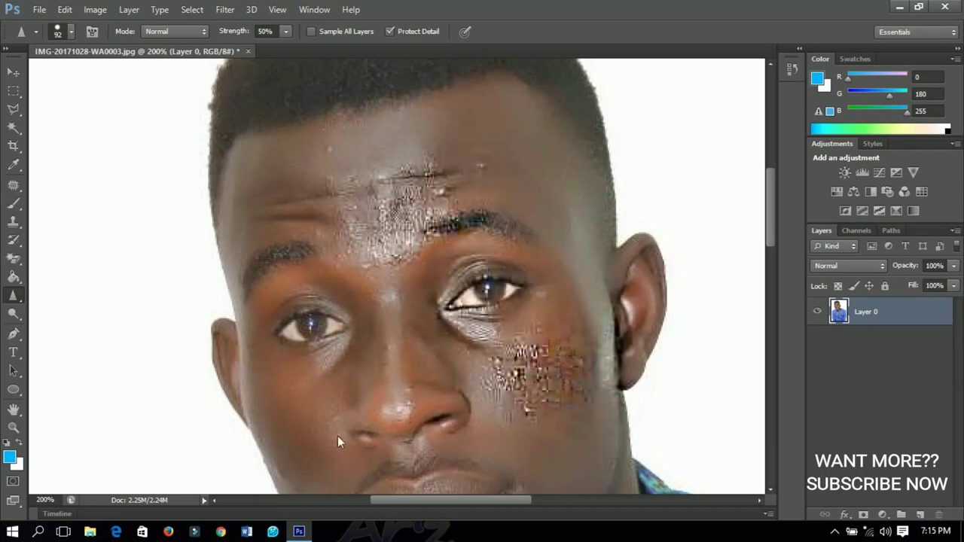
pyautogui.moveTo(337, 436)
pyautogui.mouseDown()
pyautogui.moveTo(279, 418)
pyautogui.moveTo(280, 467)
pyautogui.moveTo(318, 423)
pyautogui.moveTo(390, 421)
pyautogui.mouseUp()
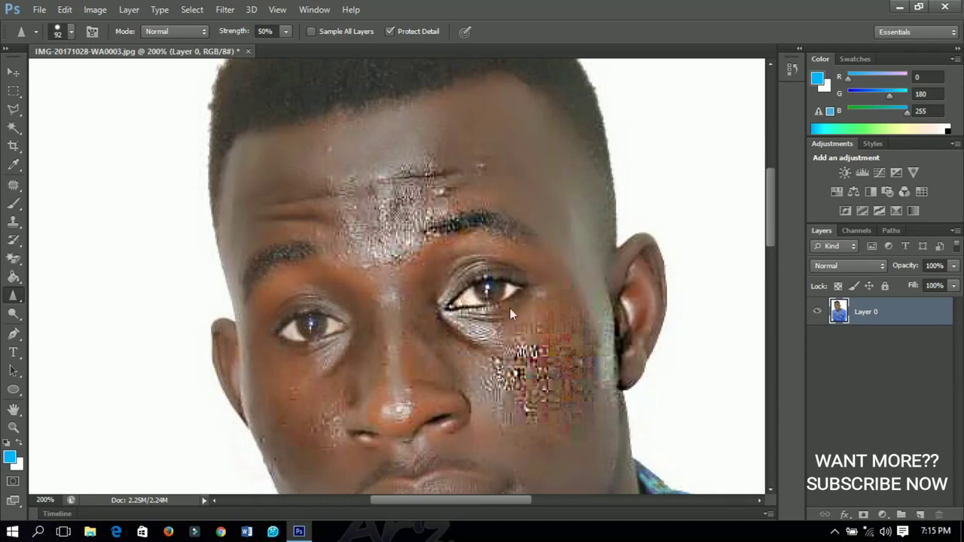
pyautogui.scroll(-5, 490, 304)
pyautogui.scroll(6, 487, 309)
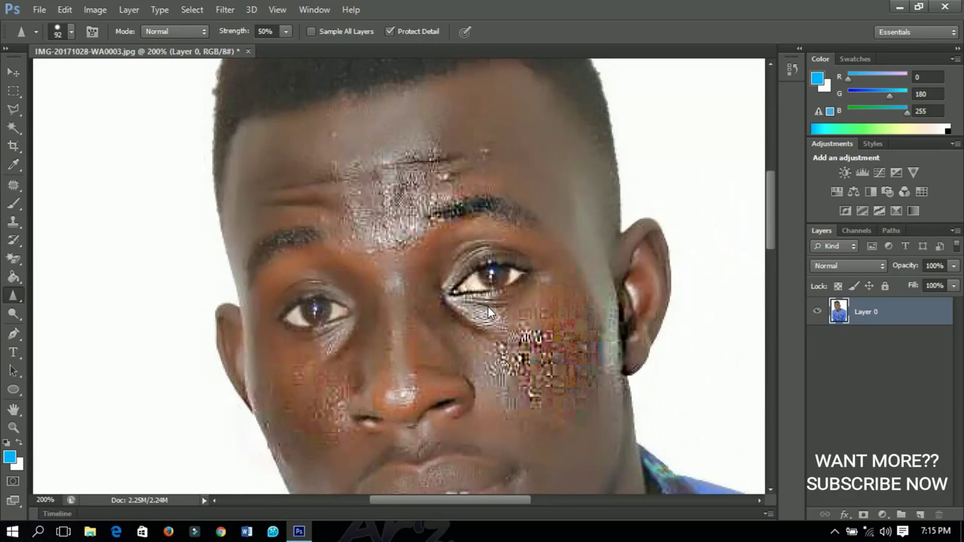
pyautogui.hotkey('ctrl', 'alt', 'z')
pyautogui.hotkey('ctrl', 'alt', 'z')
pyautogui.hotkey('ctrl', 'alt', 'z')
pyautogui.hotkey('ctrl', 'alt', 'z')
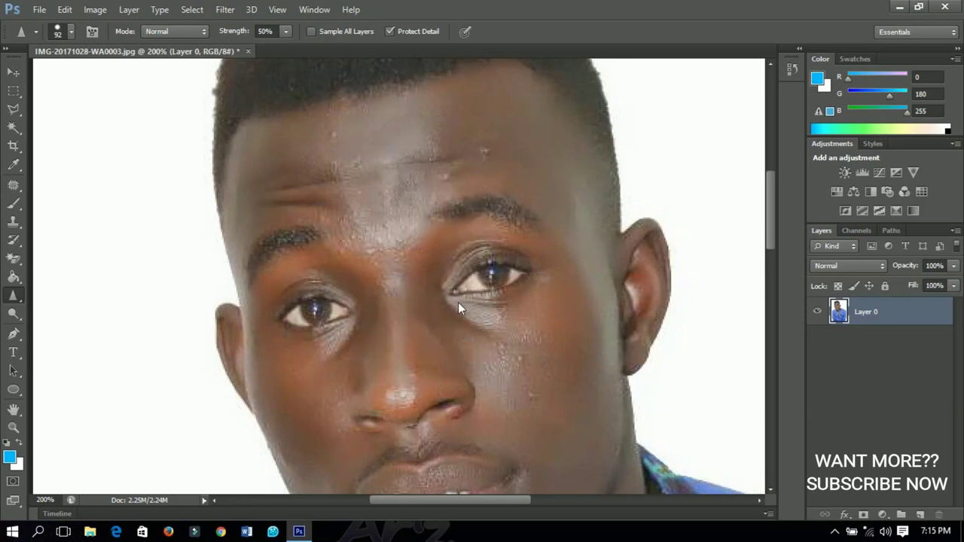
# Switch to the Smudge tool at 30 px, 64% strength, and inspect the forehead skin.
pyautogui.rightClick(13, 295)
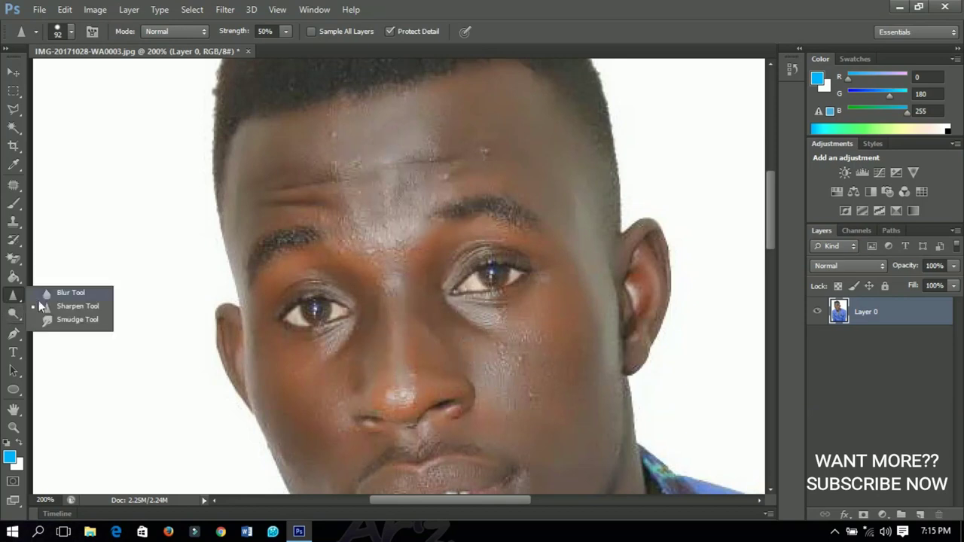
pyautogui.click(54, 320)
pyautogui.scroll(-2, 439, 270)
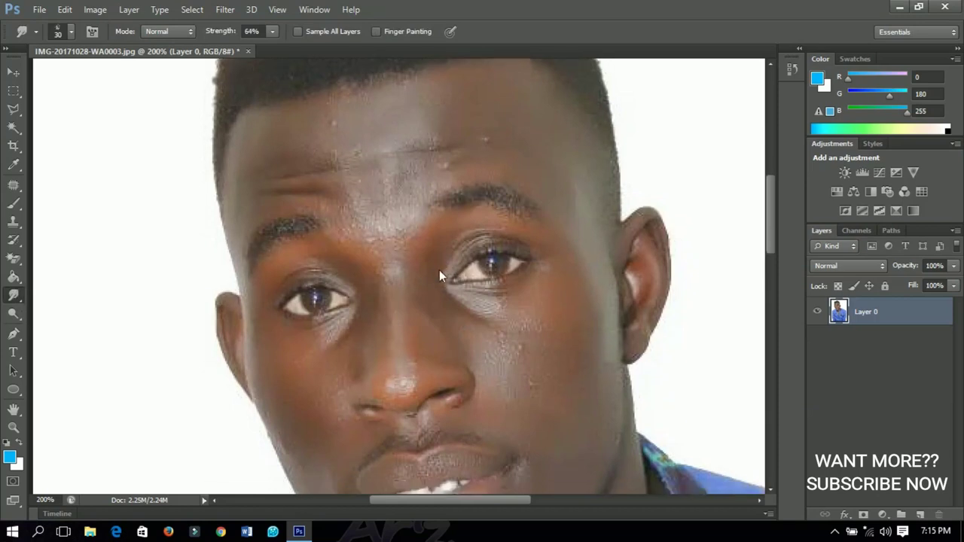
pyautogui.scroll(2, 439, 276)
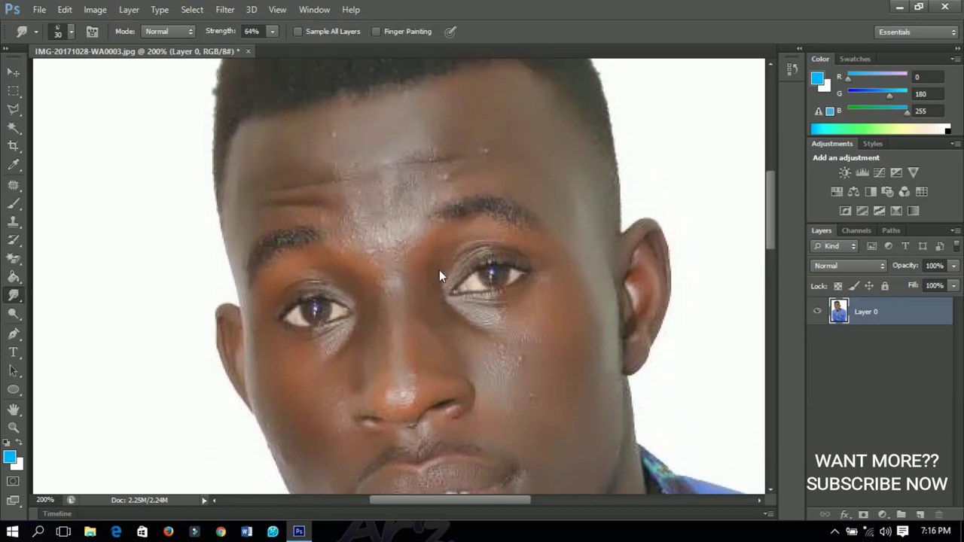
pyautogui.scroll(2, 439, 276)
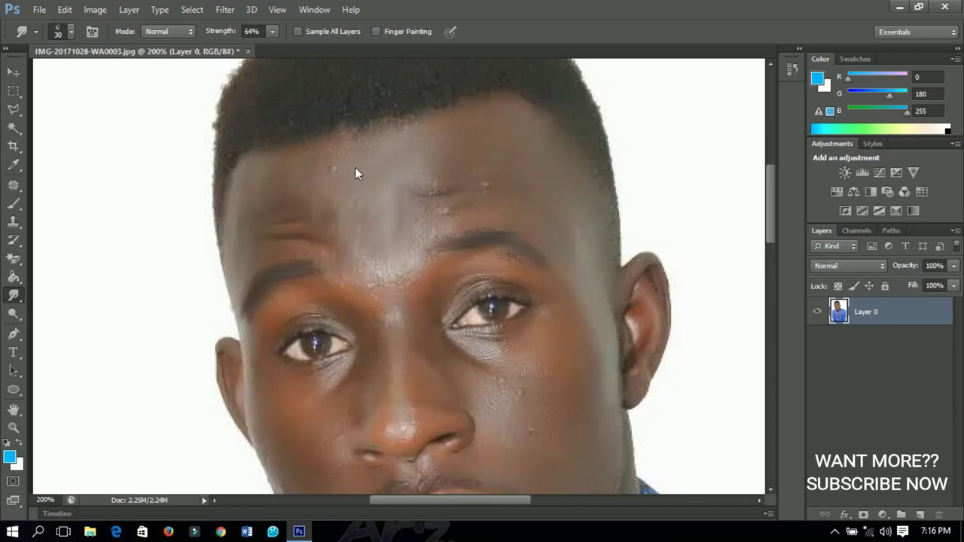
pyautogui.scroll(-2, 355, 173)
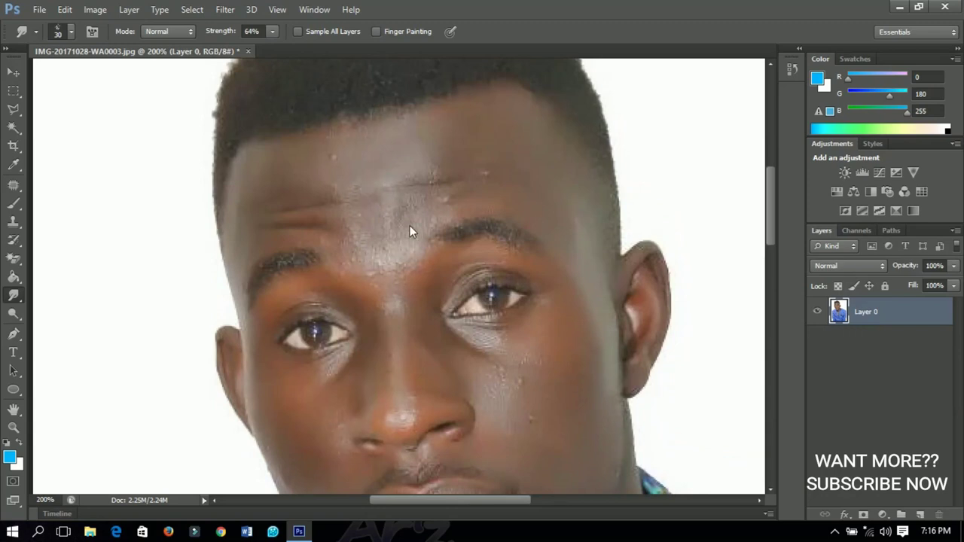
pyautogui.scroll(-1, 410, 227)
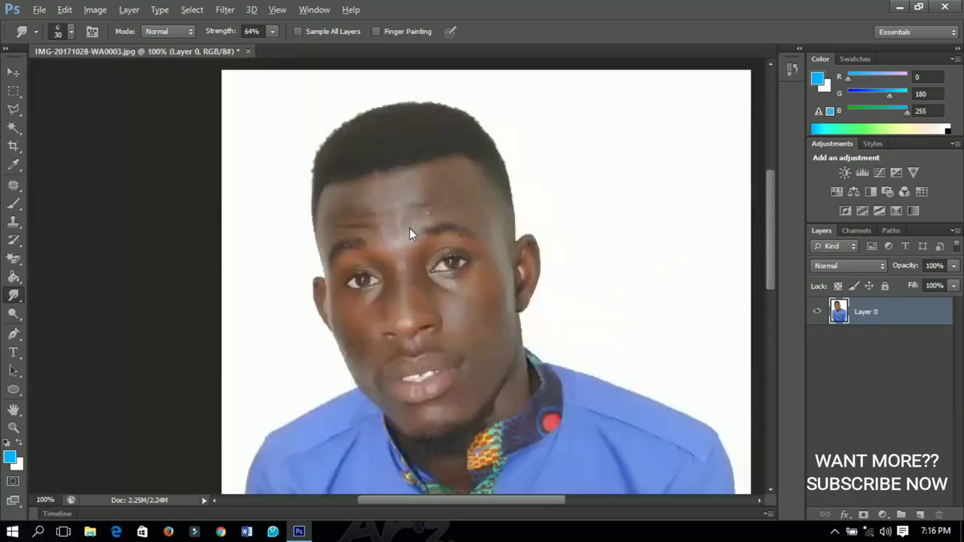
# Select the Dodge tool with Midtones range and 50% exposure.
pyautogui.click(11, 318)
pyautogui.click(13, 296)
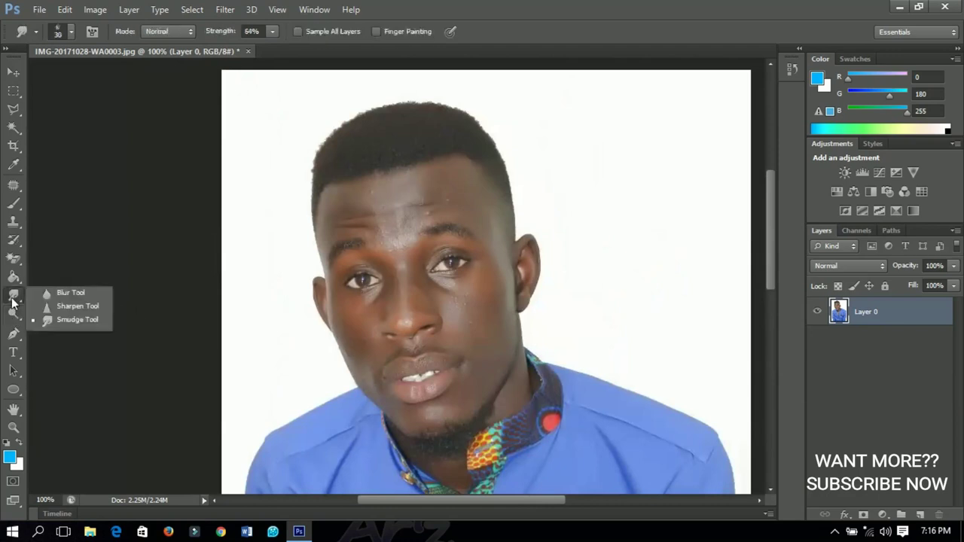
pyautogui.click(17, 314)
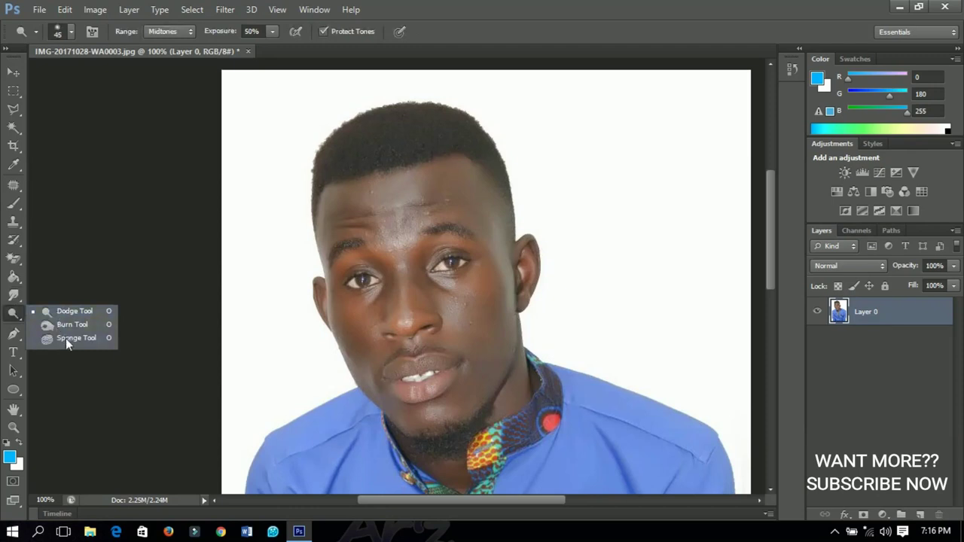
pyautogui.click(77, 310)
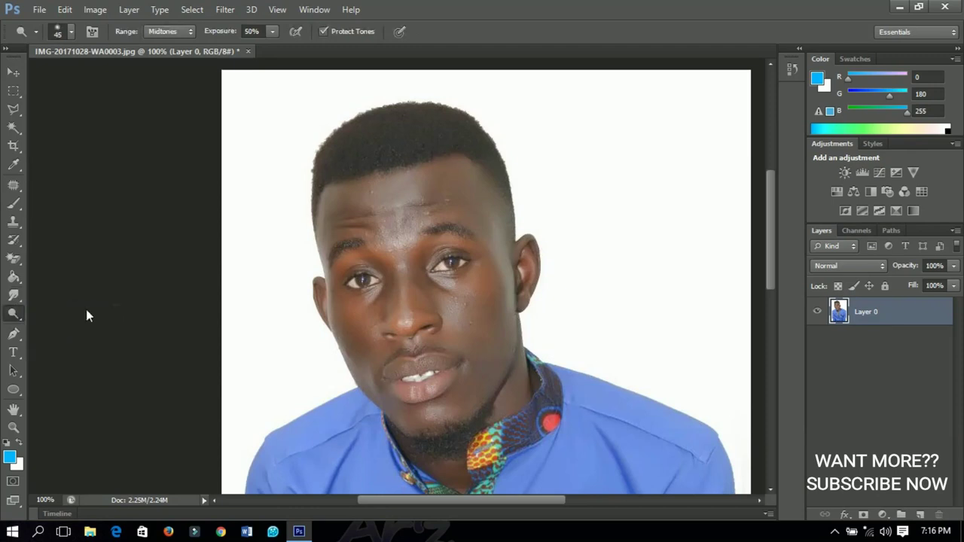
pyautogui.scroll(-1, 448, 258)
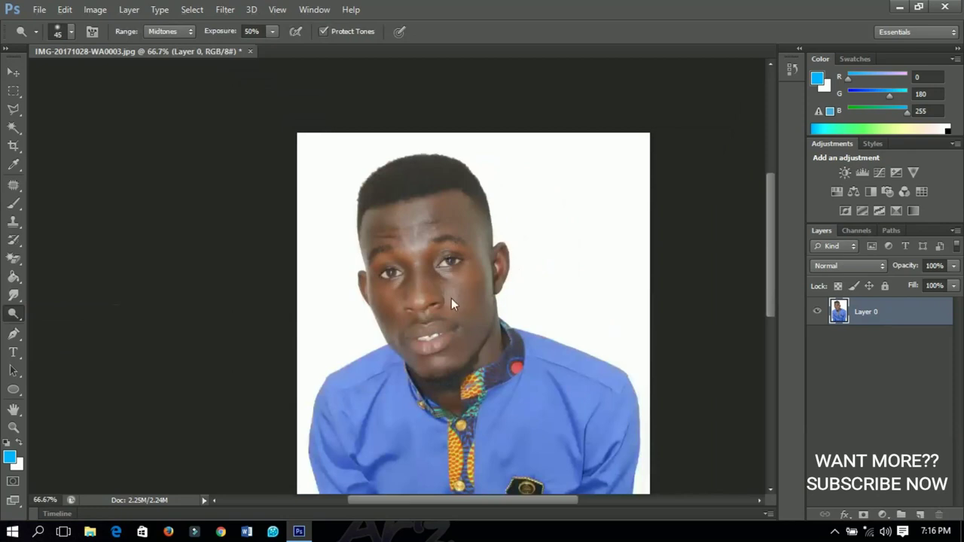
pyautogui.scroll(2, 451, 299)
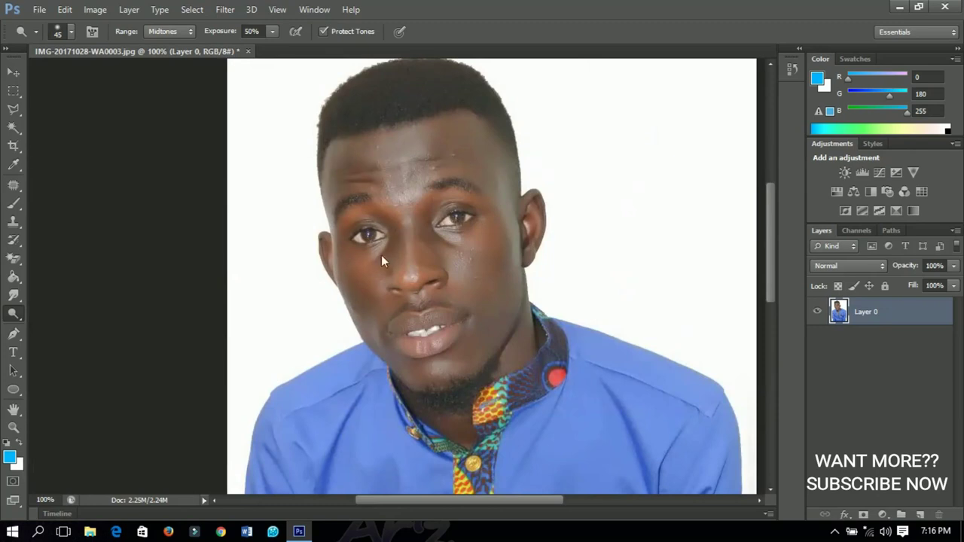
# Enlarge the dodge brush to 70 px and lighten the man's forehead.
pyautogui.rightClick(18, 320)
pyautogui.click(65, 315)
pyautogui.press(']')
pyautogui.press(']')
pyautogui.press(']')
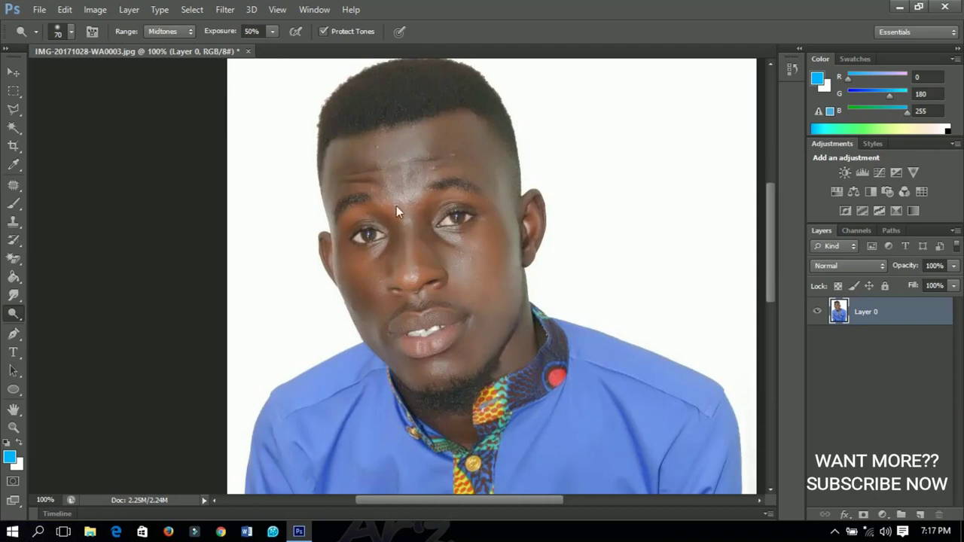
pyautogui.moveTo(422, 160)
pyautogui.mouseDown()
pyautogui.moveTo(464, 152)
pyautogui.moveTo(433, 142)
pyautogui.moveTo(356, 159)
pyautogui.moveTo(348, 188)
pyautogui.mouseUp()
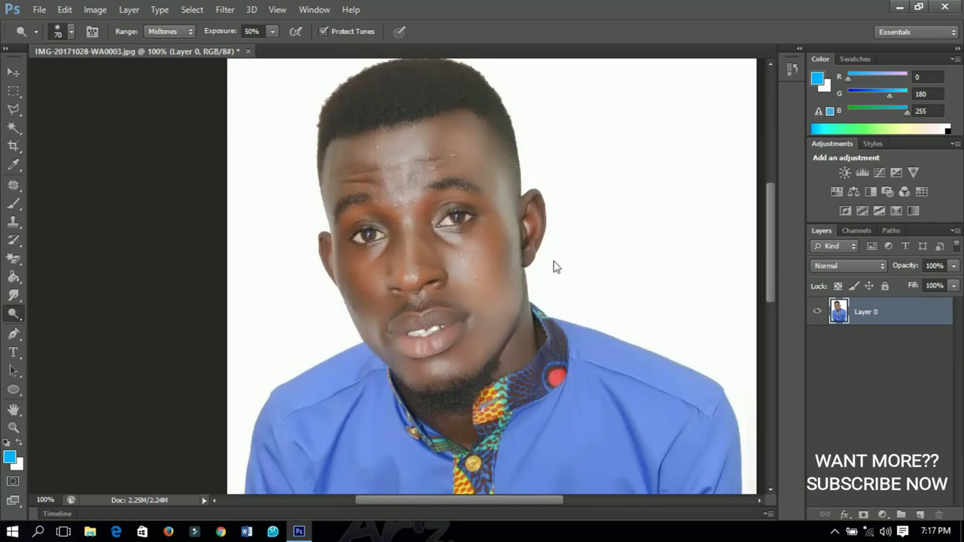
# Undo the forehead lightening and remove the accidental cyan-filled layer.
pyautogui.hotkey('ctrl', 'z')
pyautogui.hotkey('ctrl', 'shift', 'alt', 'n')
pyautogui.hotkey('alt', 'BackSpace')
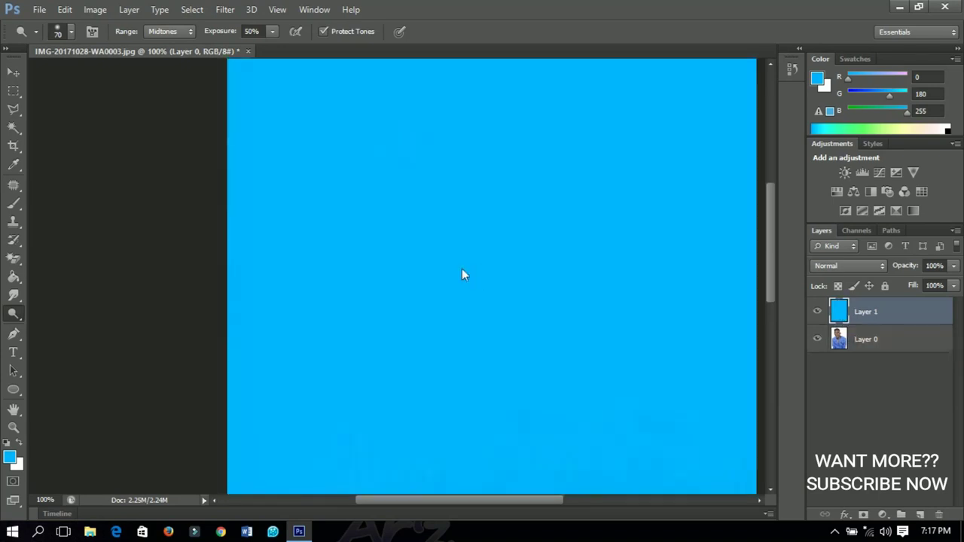
pyautogui.hotkey('ctrl', 'alt', 'z')
pyautogui.hotkey('ctrl', 'alt', 'z')
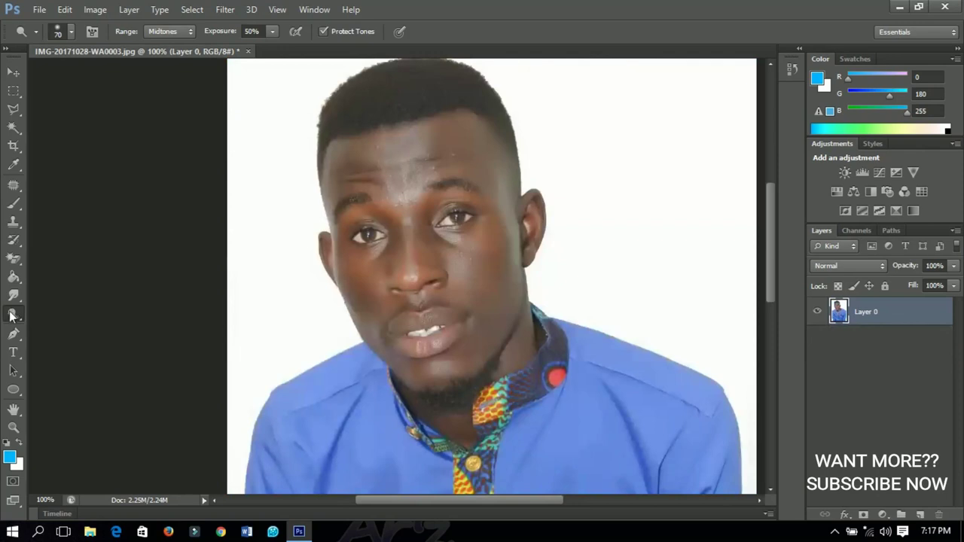
# Darken the cheeks and under the eyes with the Burn tool at 10% exposure.
pyautogui.rightClick(13, 314)
pyautogui.click(58, 329)
pyautogui.moveTo(435, 250)
pyautogui.mouseDown()
pyautogui.moveTo(409, 228)
pyautogui.moveTo(373, 264)
pyautogui.moveTo(408, 351)
pyautogui.moveTo(435, 347)
pyautogui.mouseUp()
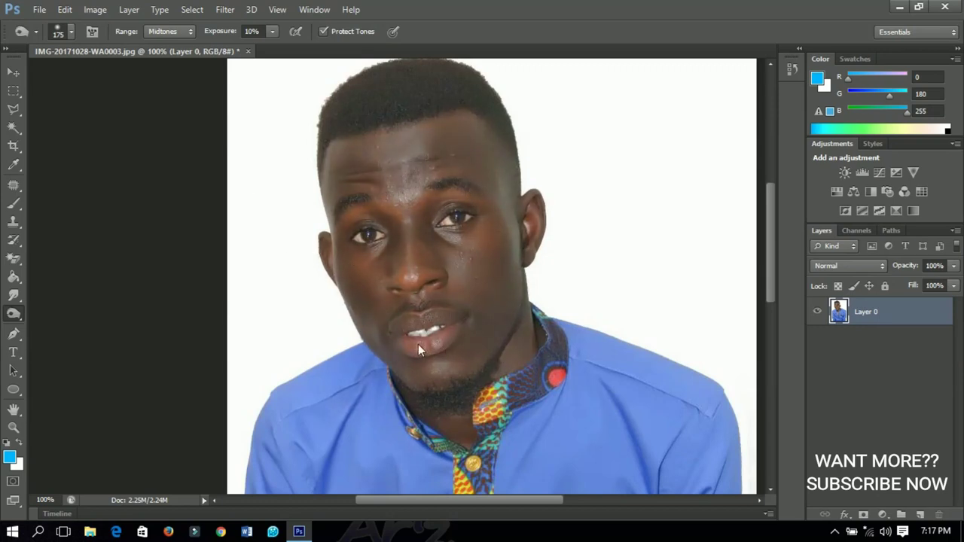
# Make the Dodge tool active again for further lightening.
pyautogui.rightClick(13, 316)
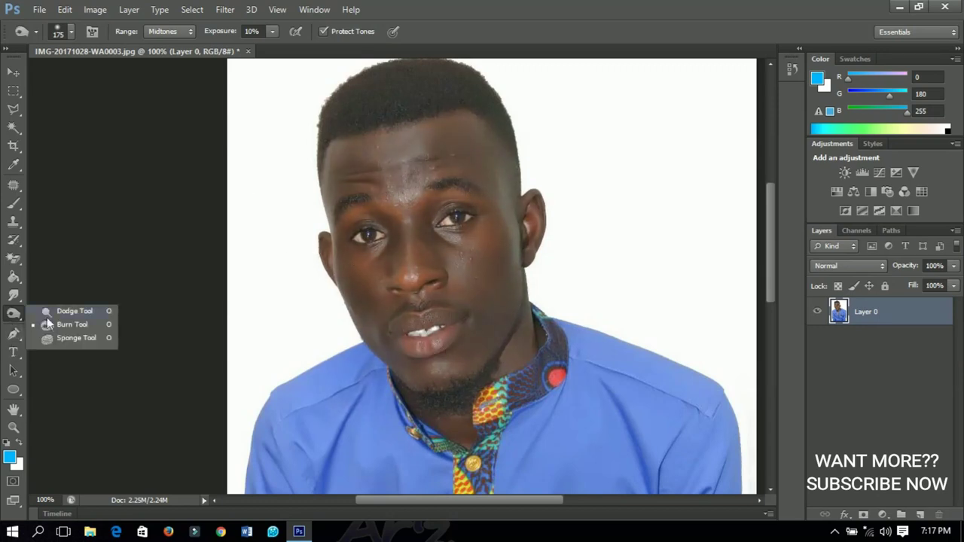
pyautogui.click(50, 325)
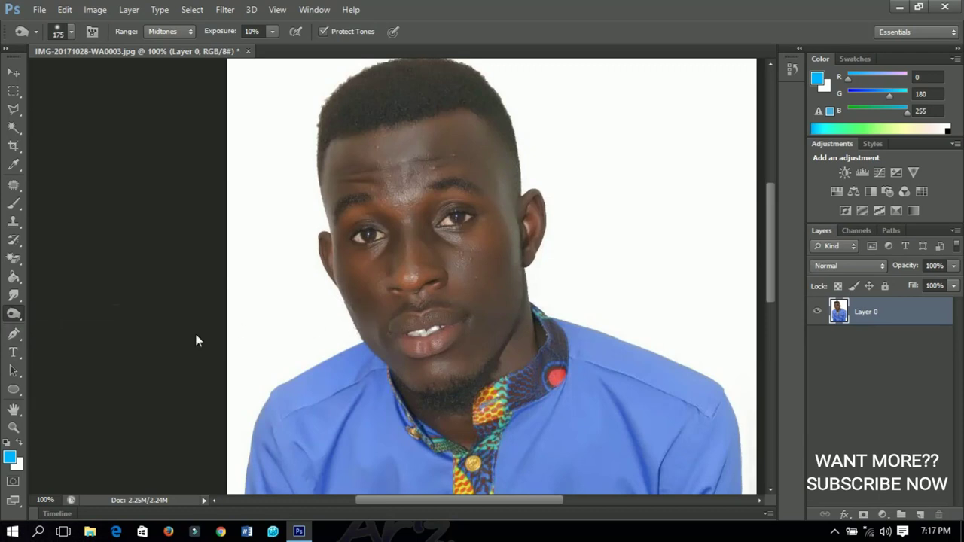
pyautogui.rightClick(13, 315)
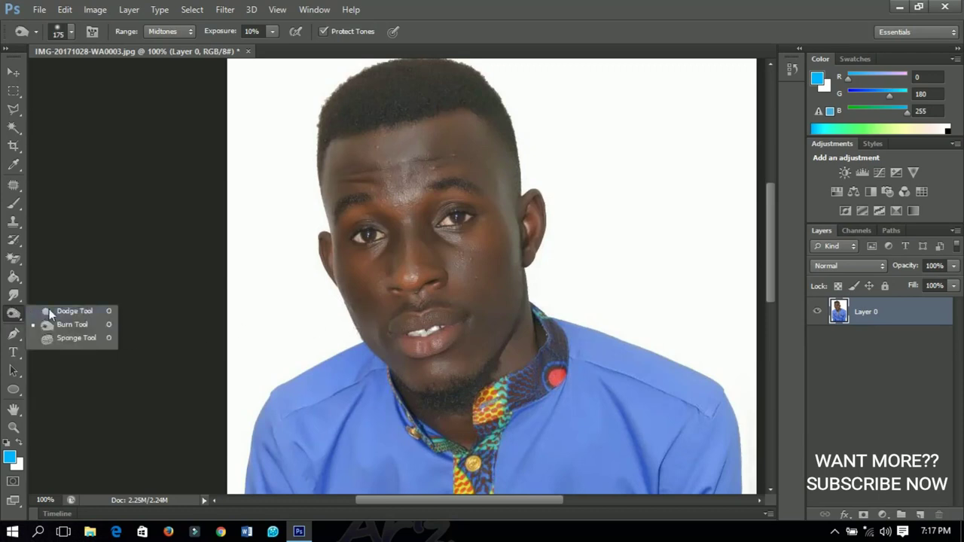
pyautogui.click(53, 312)
pyautogui.rightClick(15, 316)
pyautogui.click(72, 311)
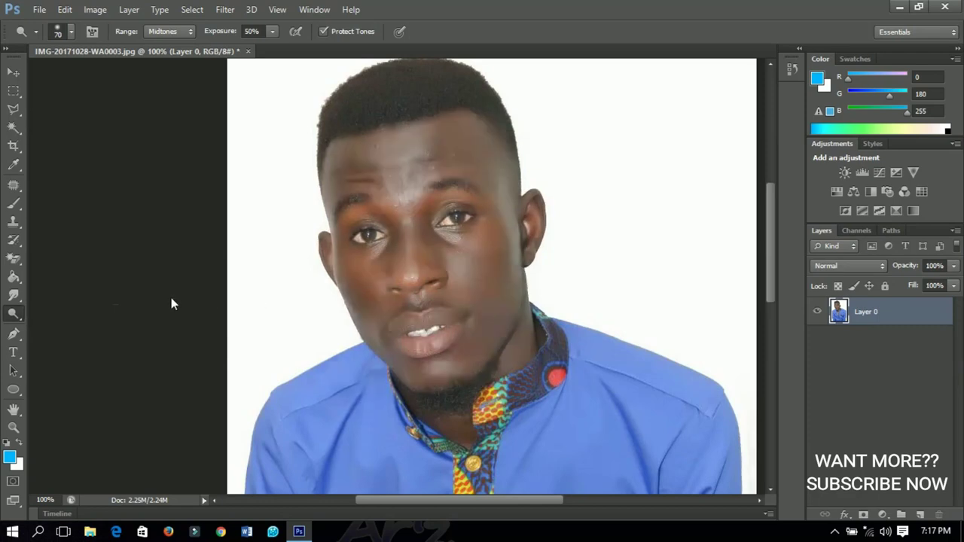
# Select the Sponge tool (Desaturate, 50% flow, Vibrance), undo trial desaturation, and zoom out to the whole portrait.
pyautogui.hotkey('ctrl', 'z')
pyautogui.hotkey('ctrl', 'z')
pyautogui.rightClick(15, 317)
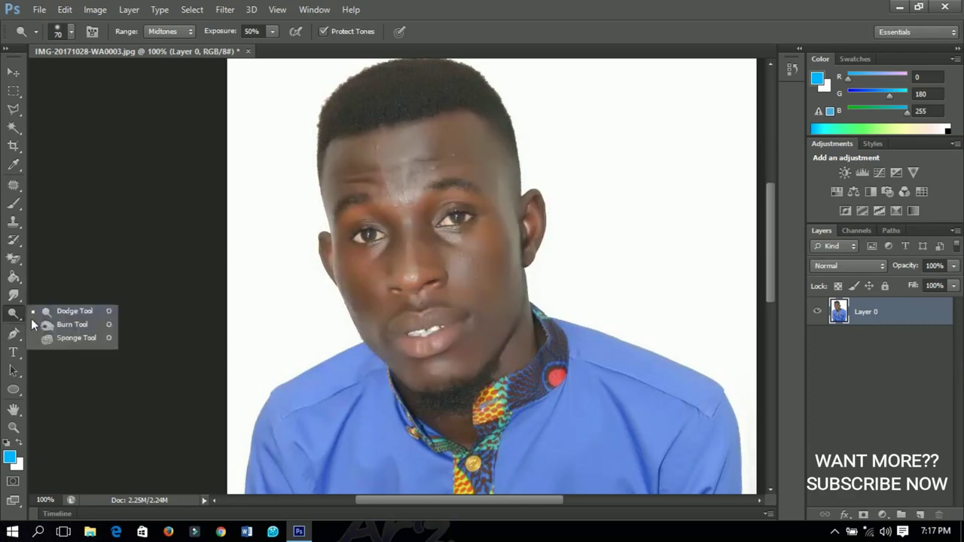
pyautogui.click(64, 337)
pyautogui.hotkey('ctrl', 'z')
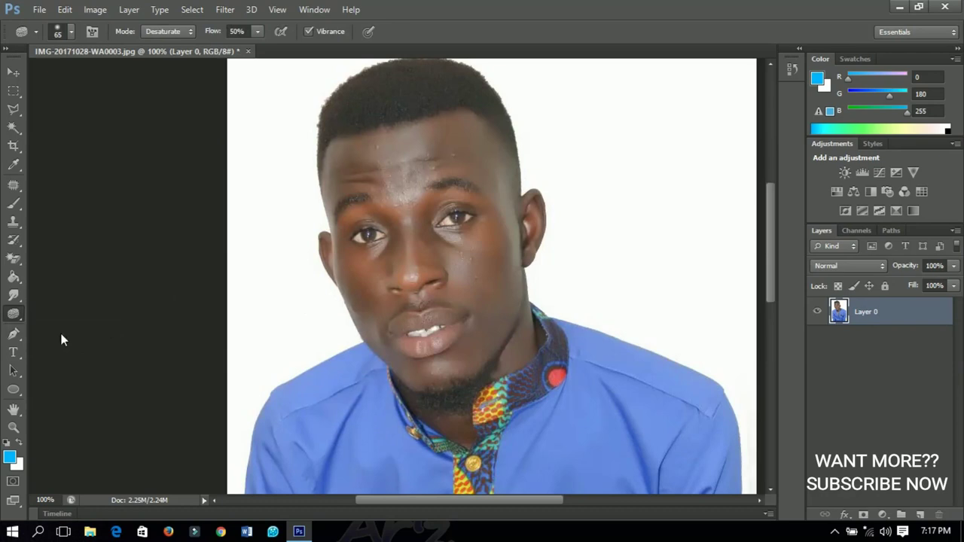
pyautogui.rightClick(23, 317)
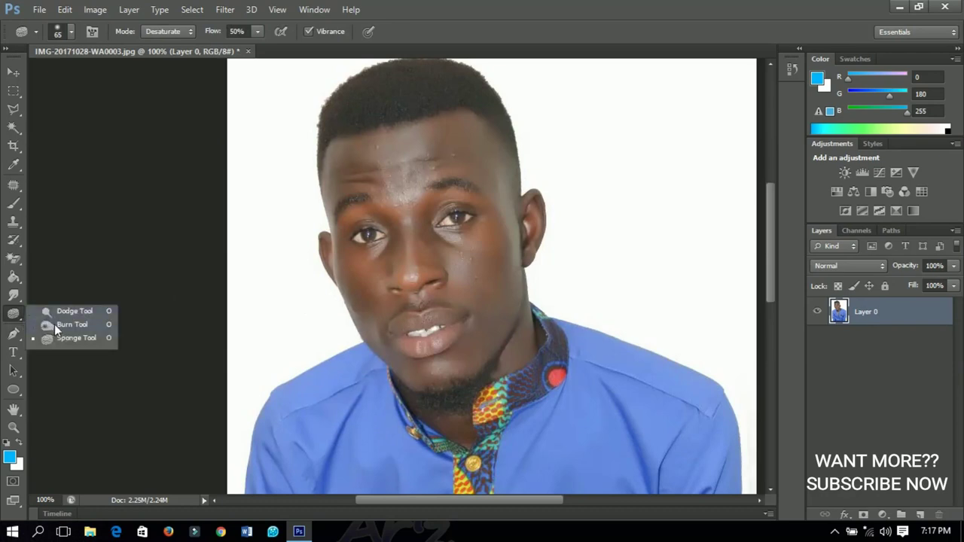
pyautogui.click(439, 255)
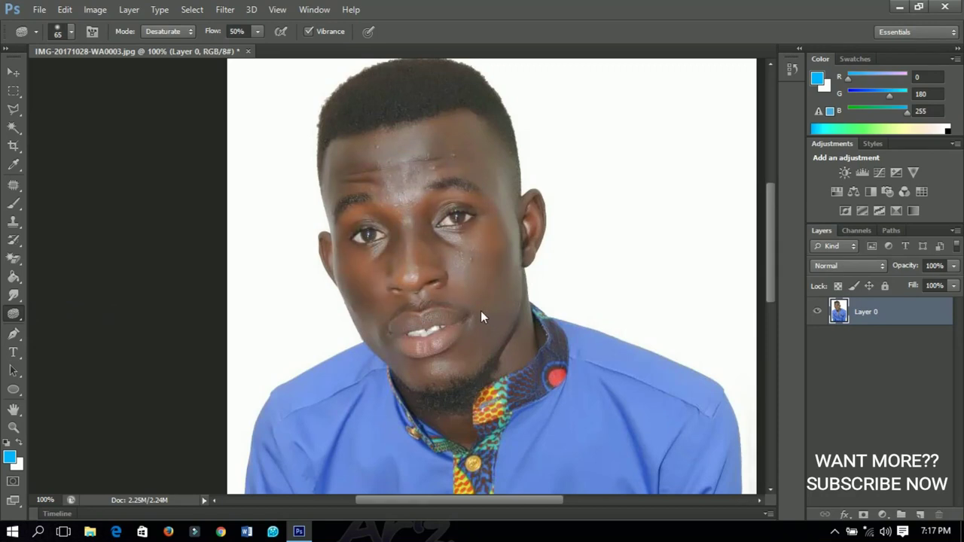
pyautogui.hotkey('ctrl', '-')
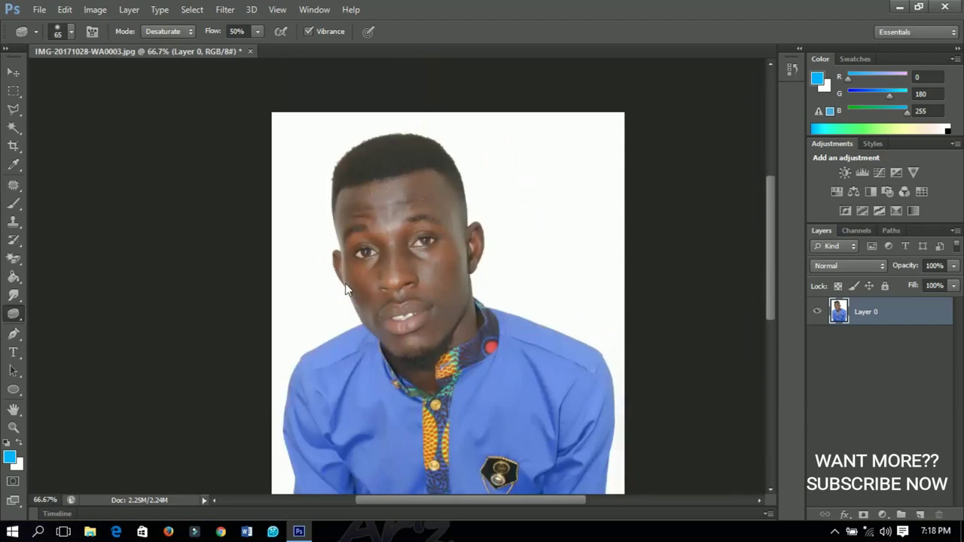